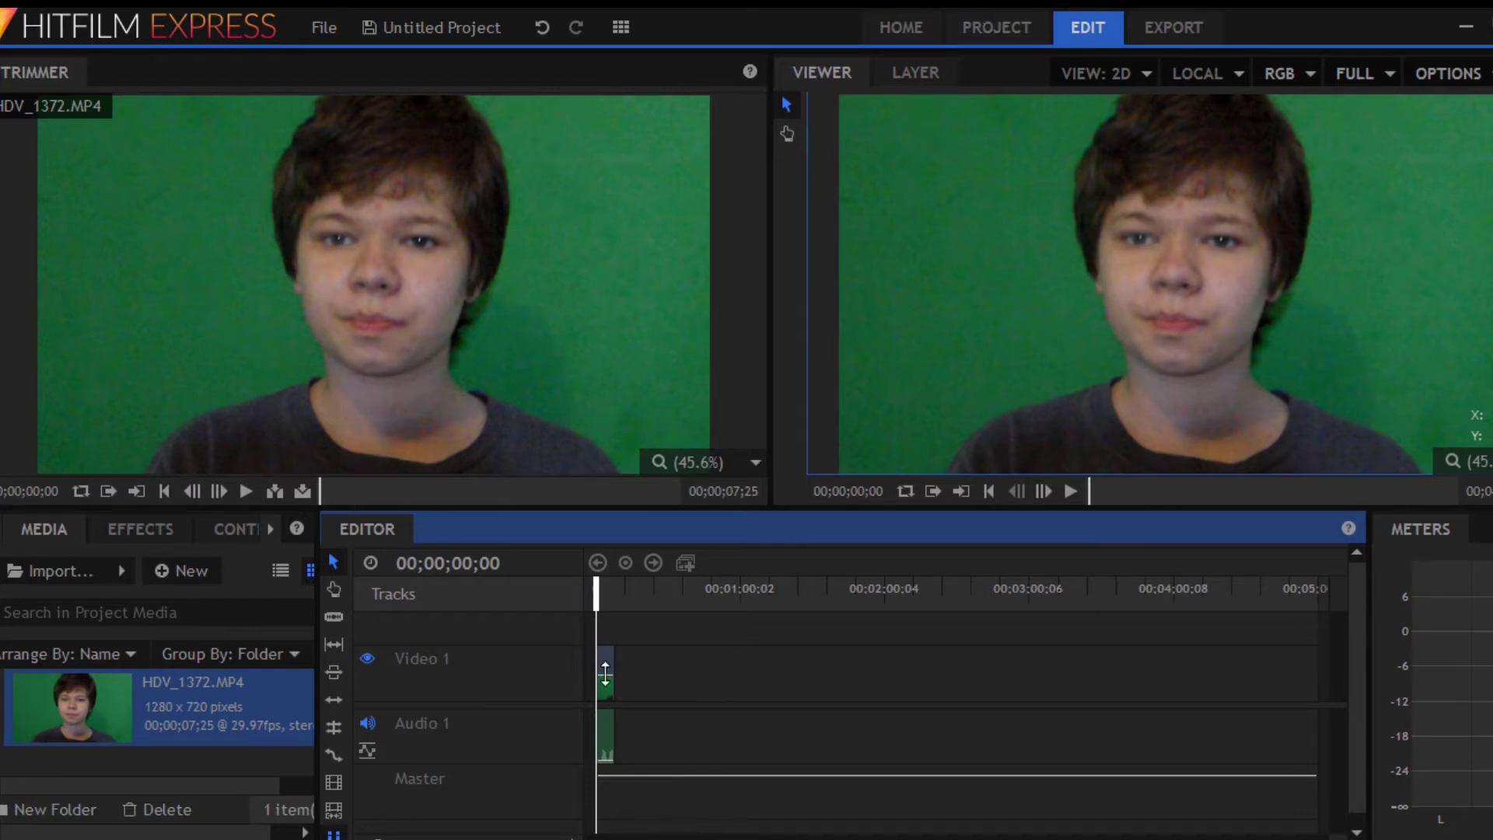
- Select the HDV_1372.MP4 clip on the Video 1 track of the Editor timeline
left_click(621, 656)
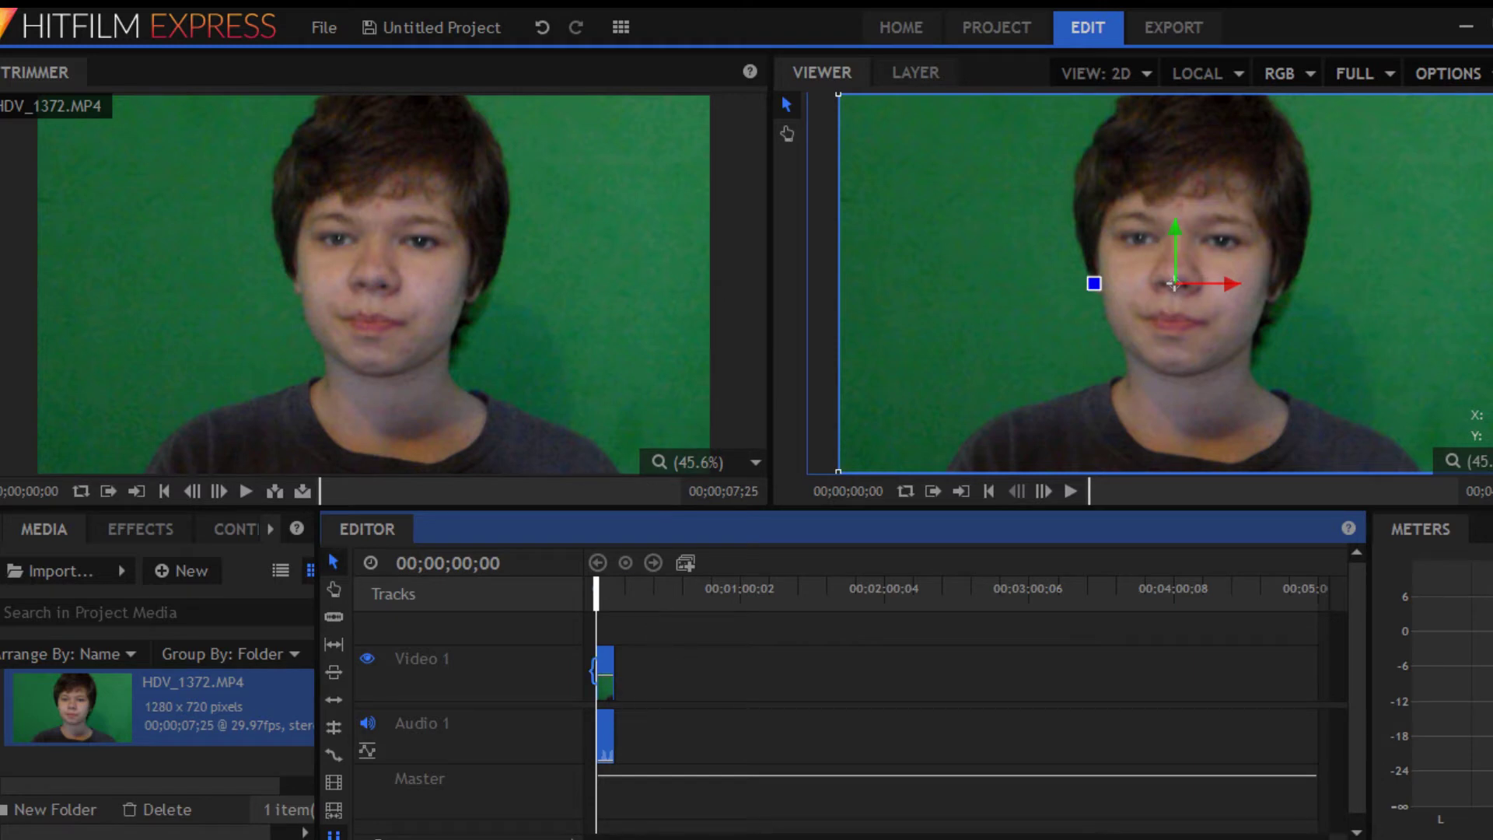
- Convert the HDV_1372.MP4 clip into a composite shot
right_click(615, 678)
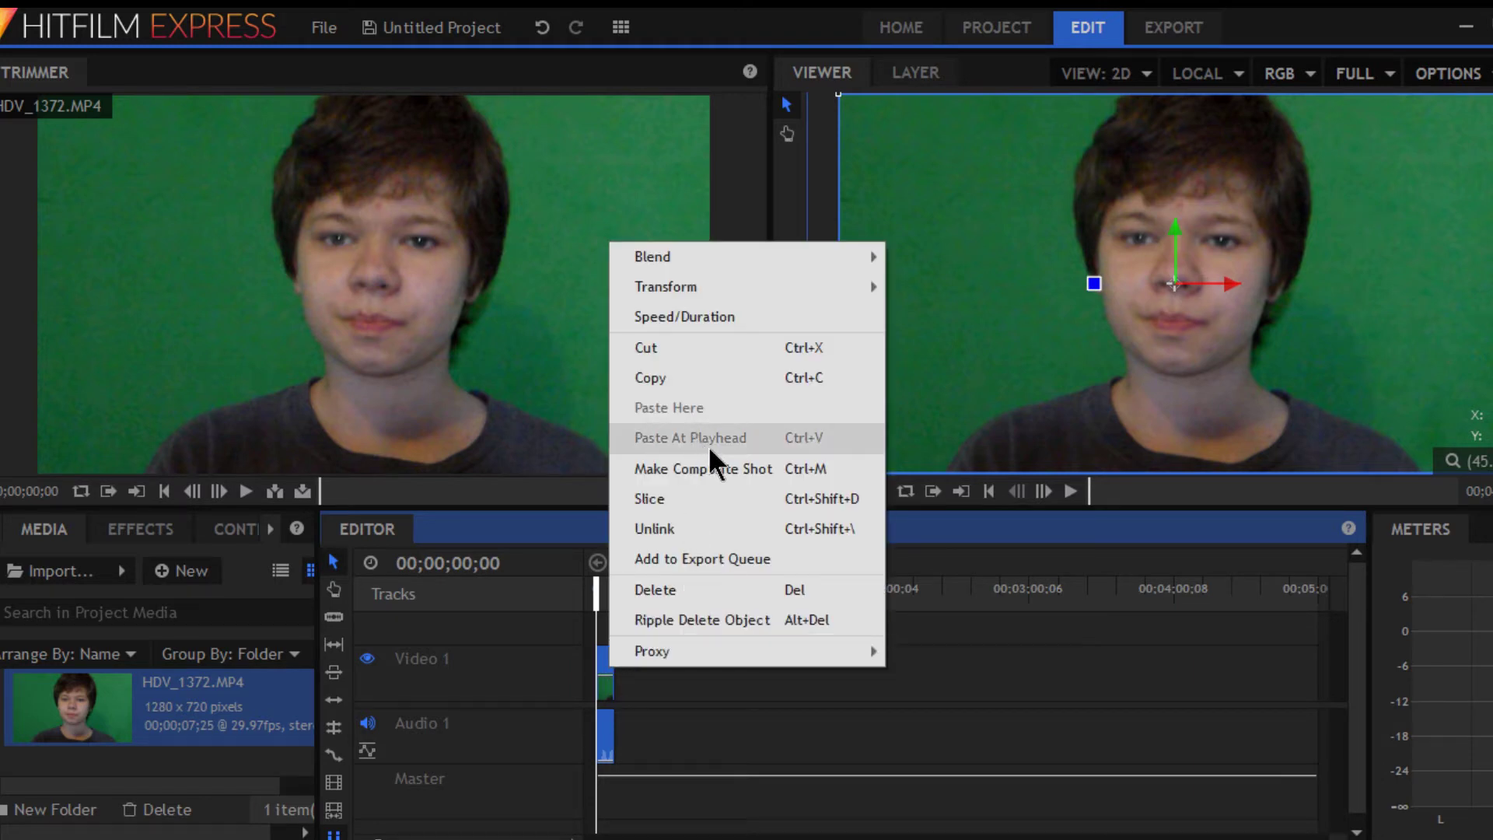
left_click(753, 476)
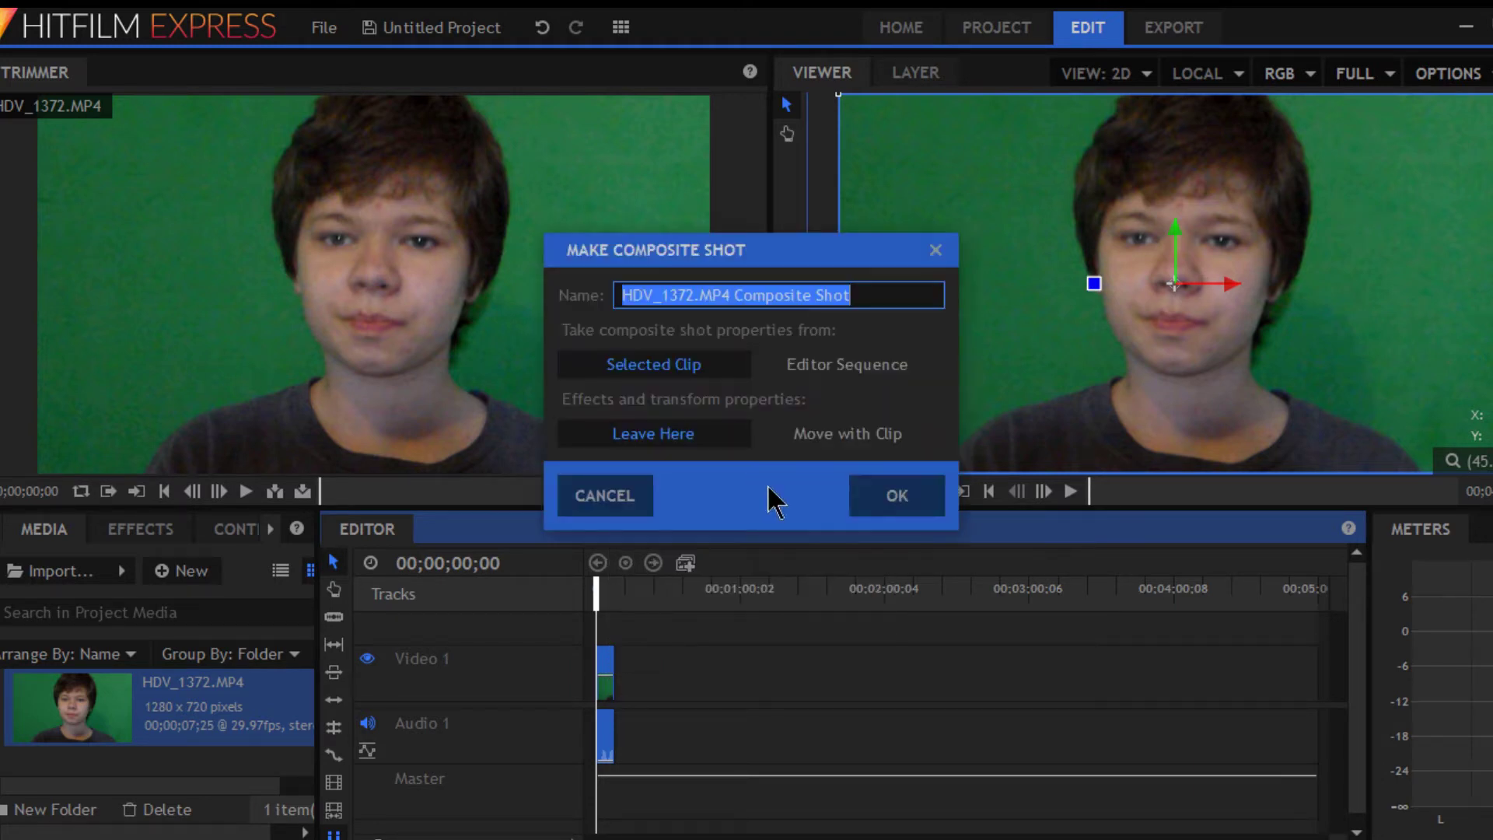
left_click(898, 499)
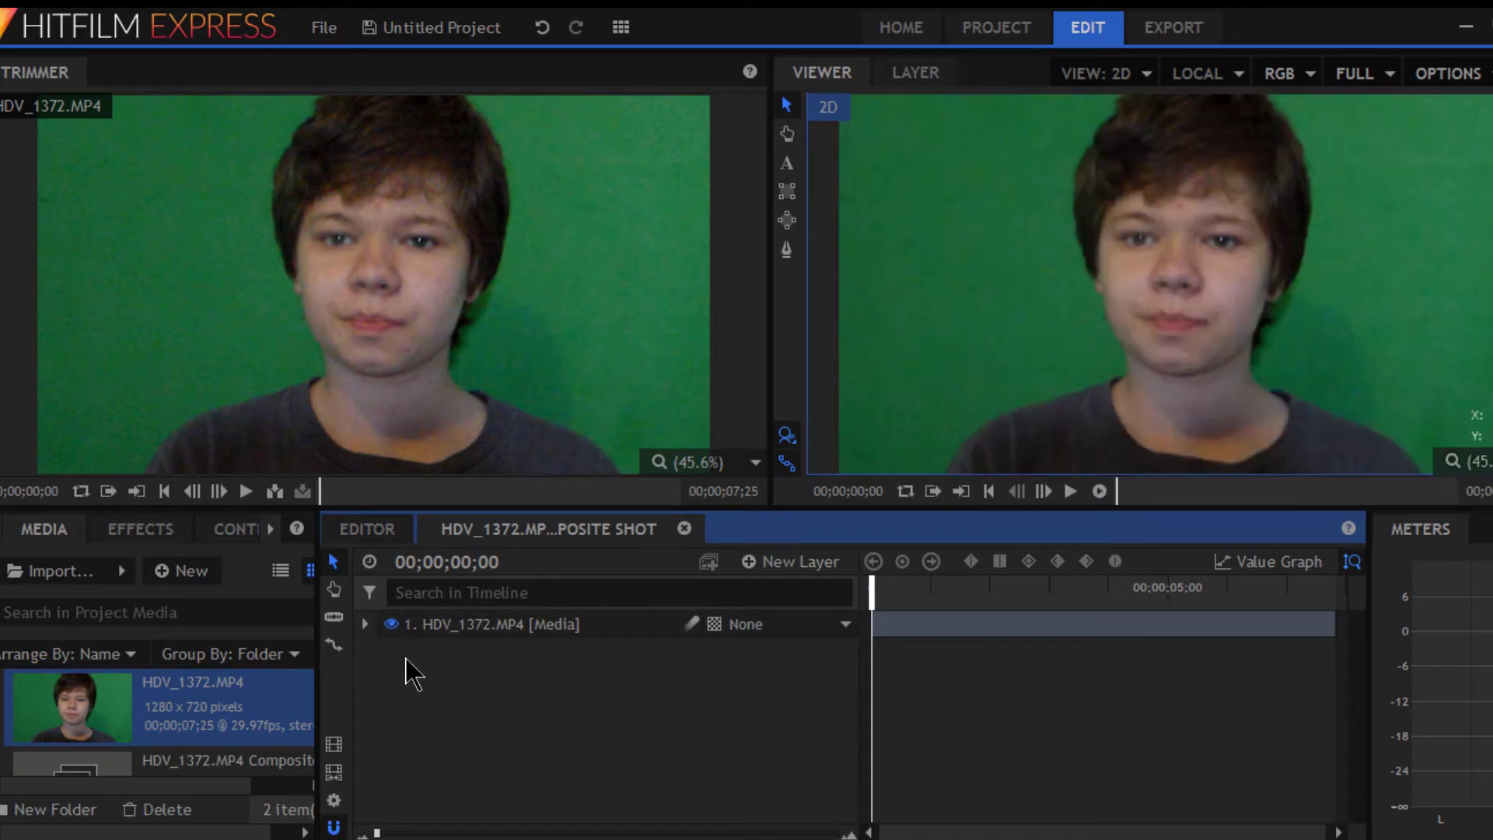
- Add a 1200×600 text layer to the composite shot
left_click(828, 568)
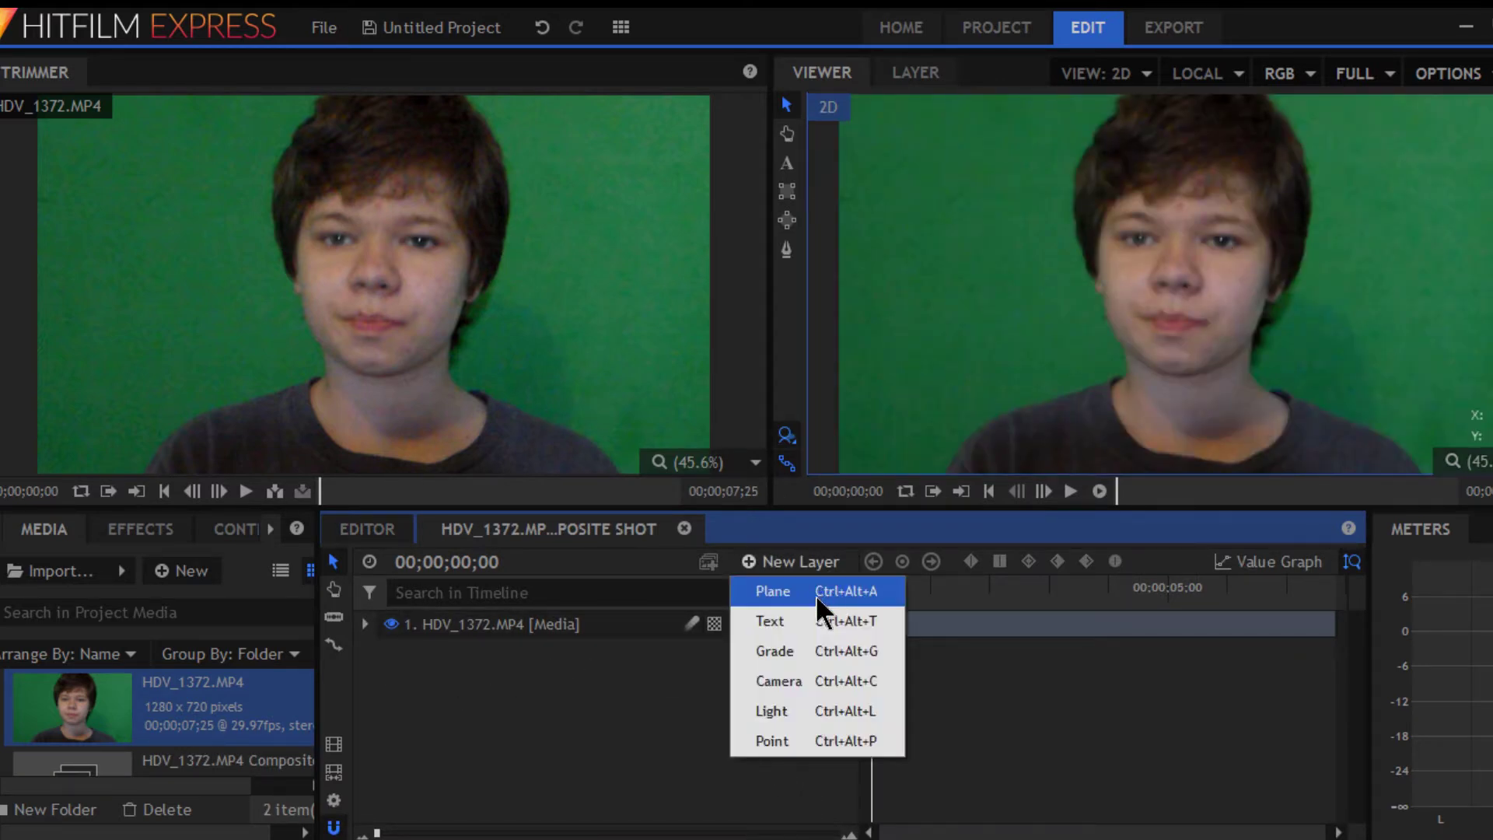
left_click(817, 627)
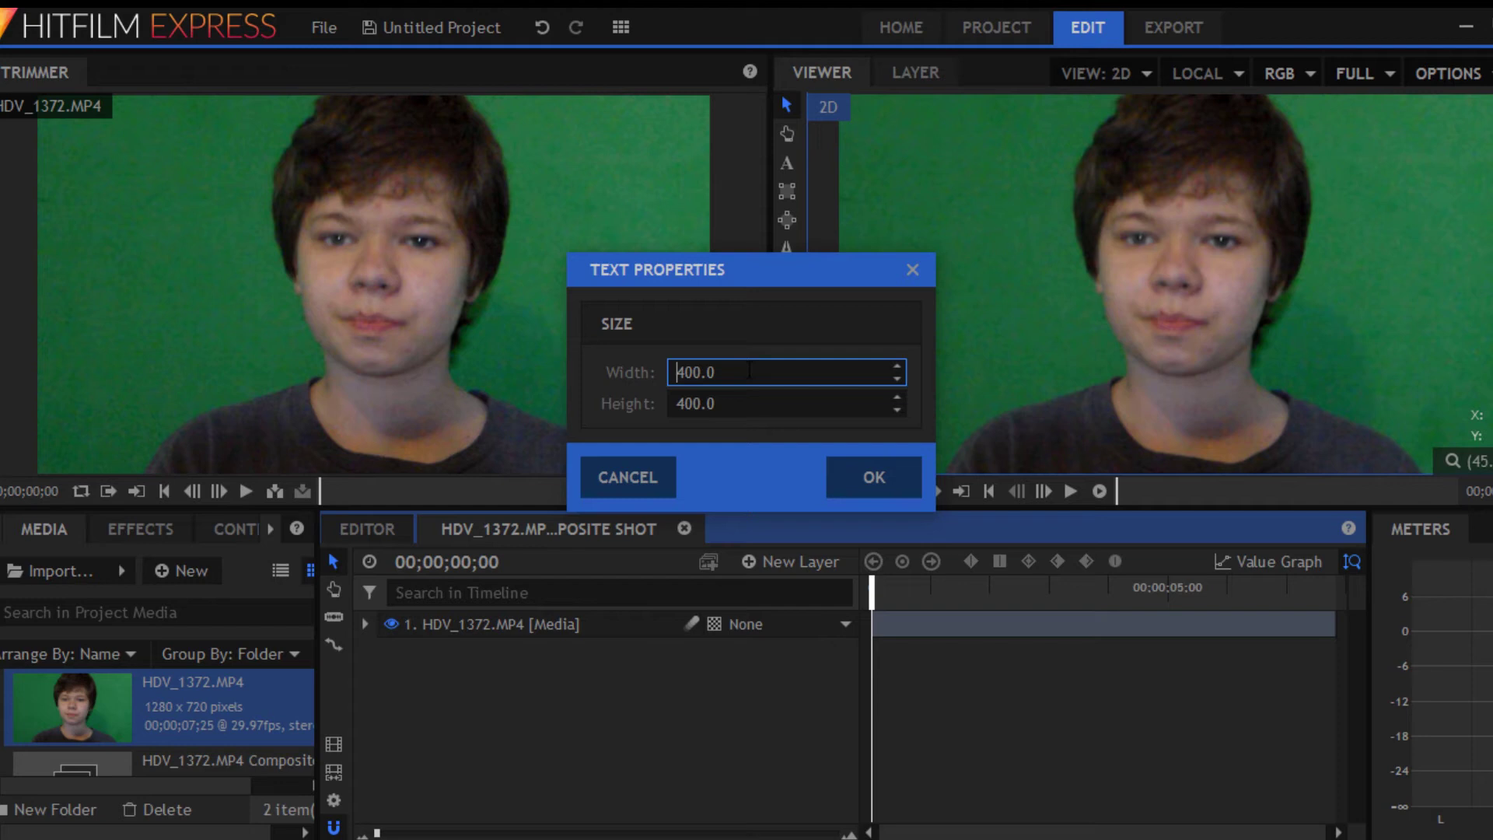
double_click(717, 371)
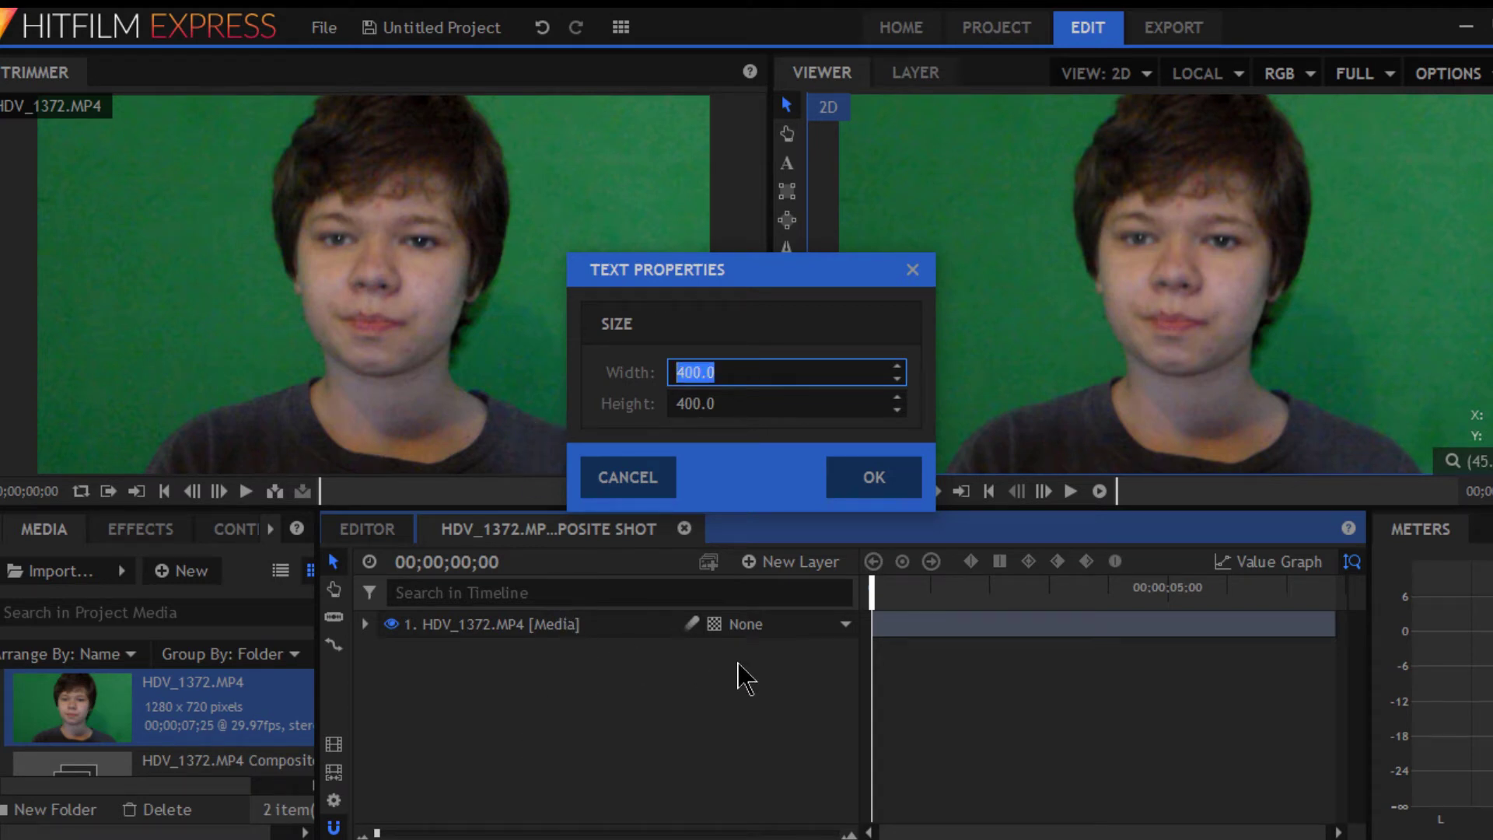
type("12")
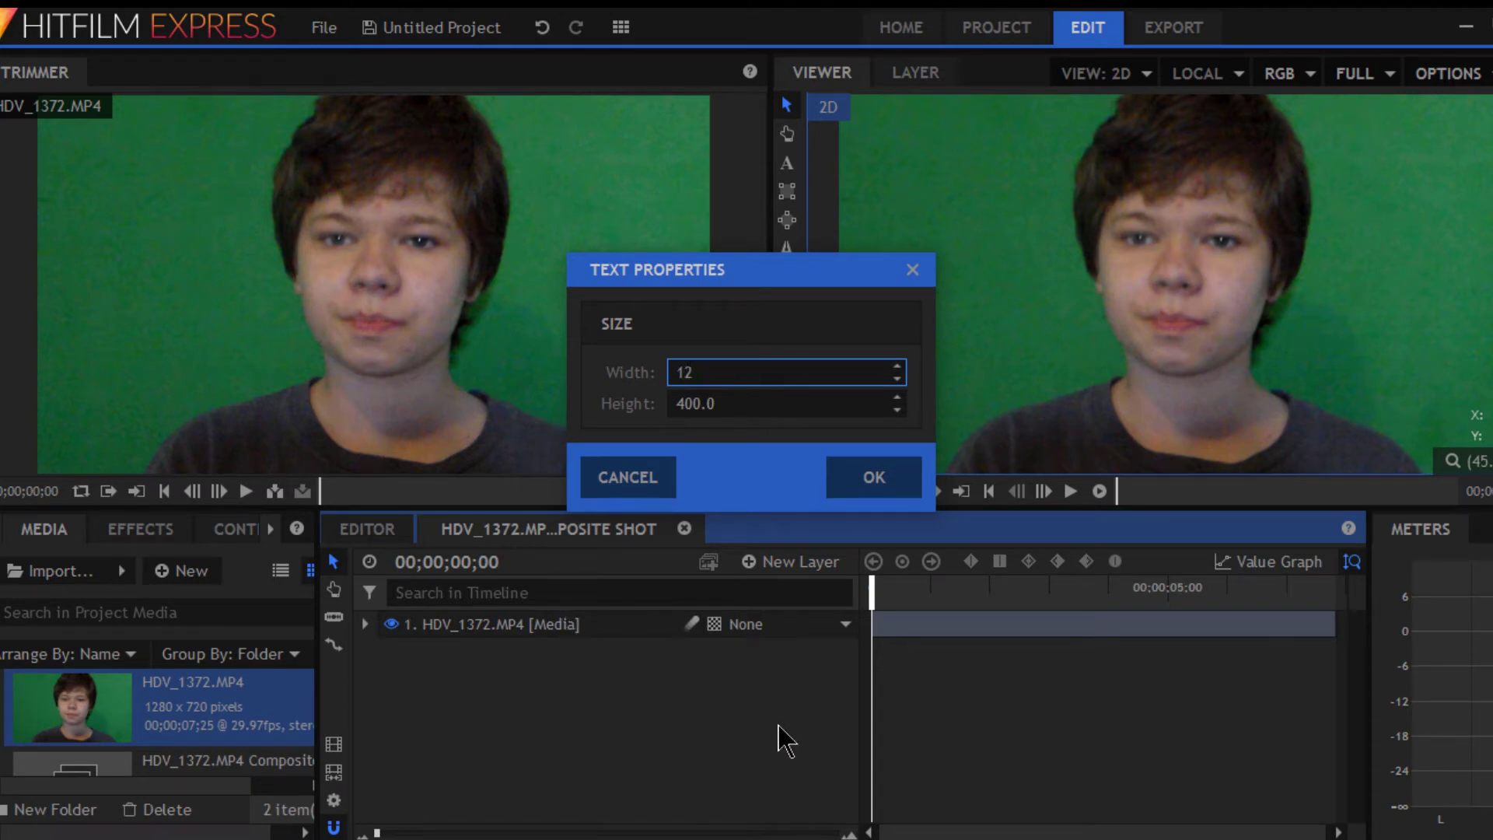
type("00")
key("Tab")
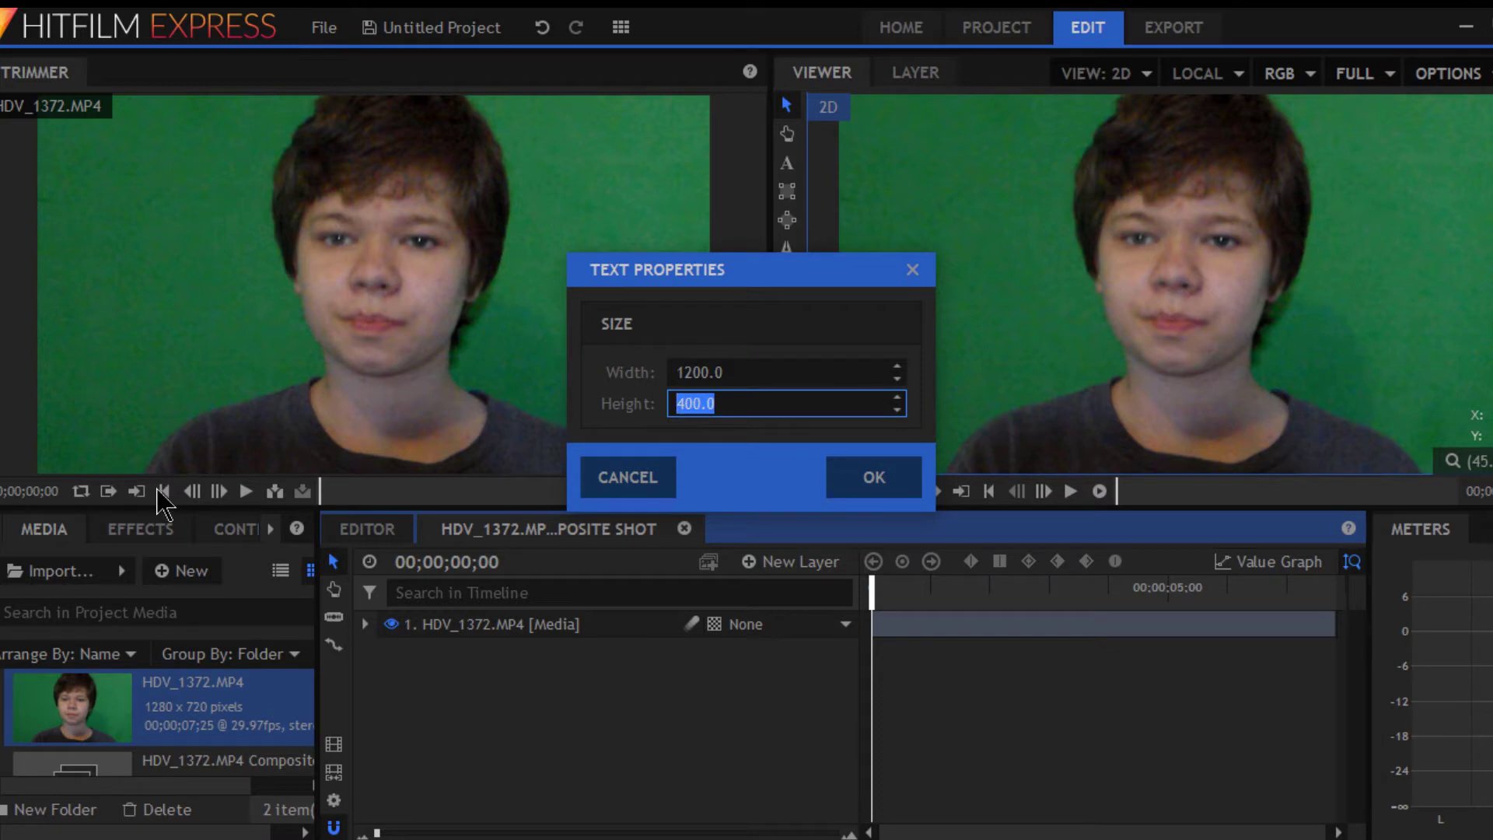
type("600")
left_click(893, 490)
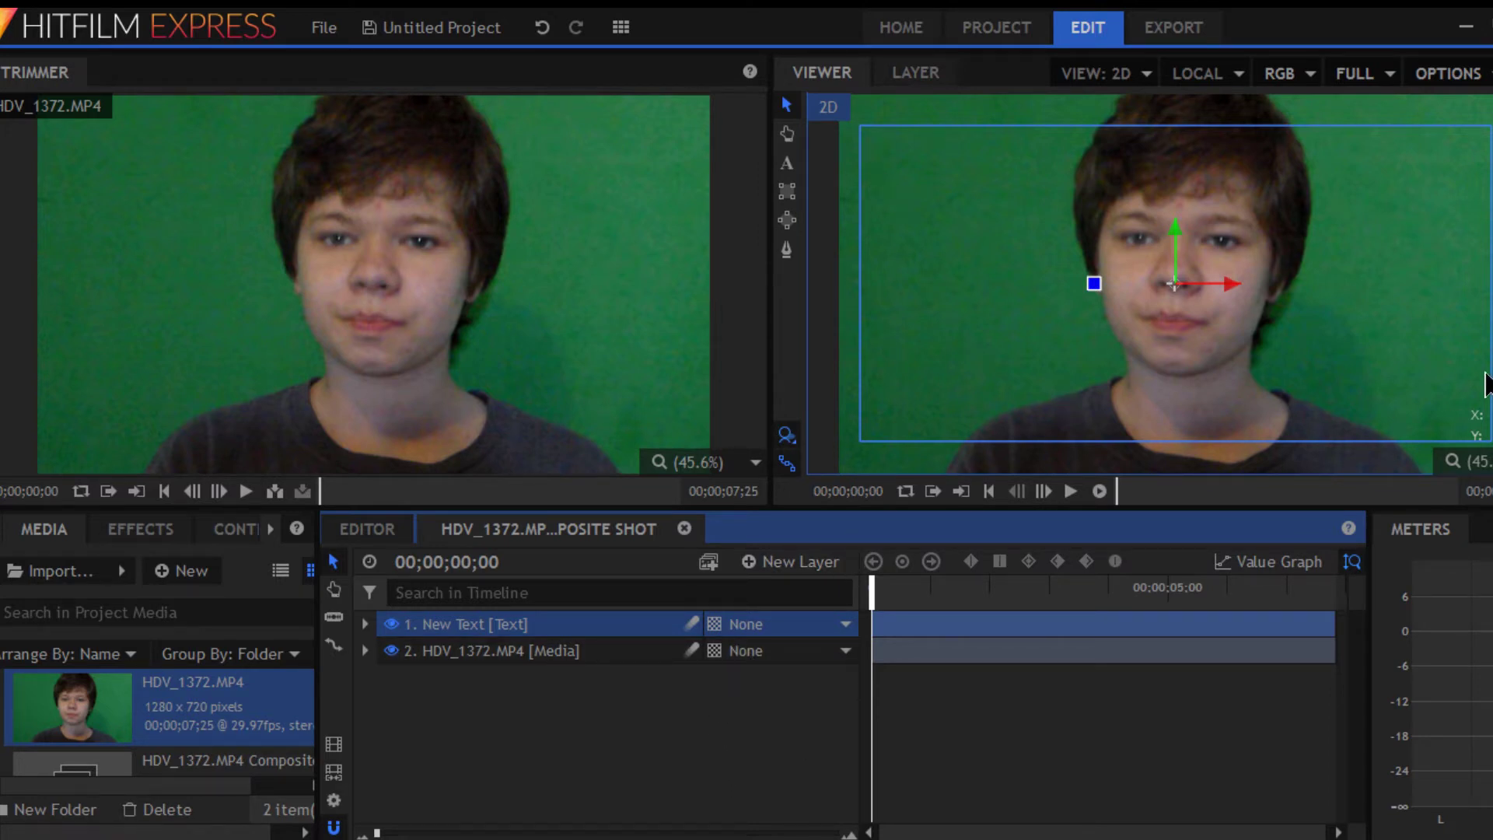
- Check the clip's last frame, return to frame 0, and enter 'Text' at the top-left
left_click(1315, 362)
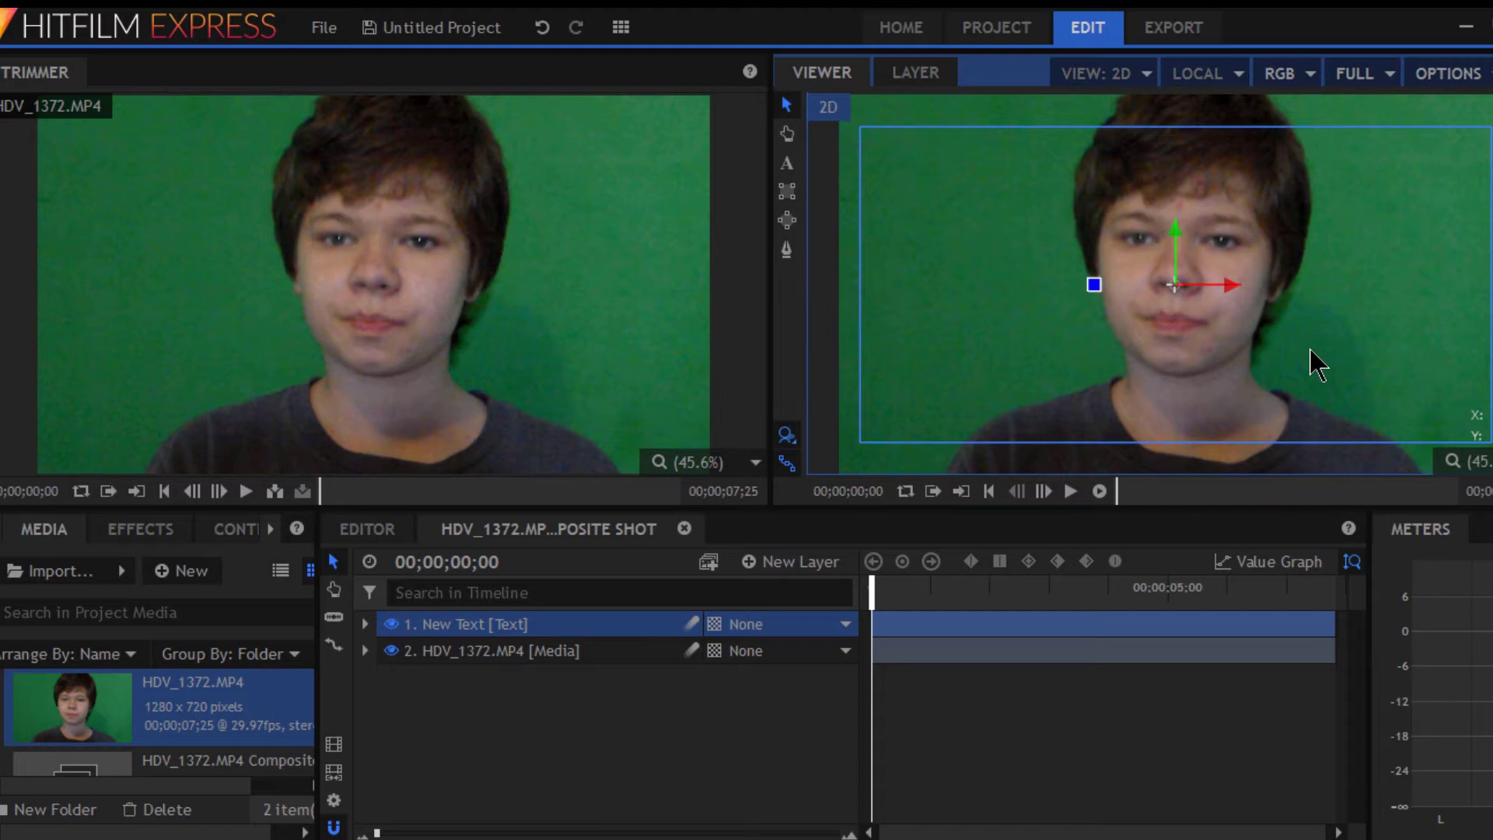
key("m")
key("End")
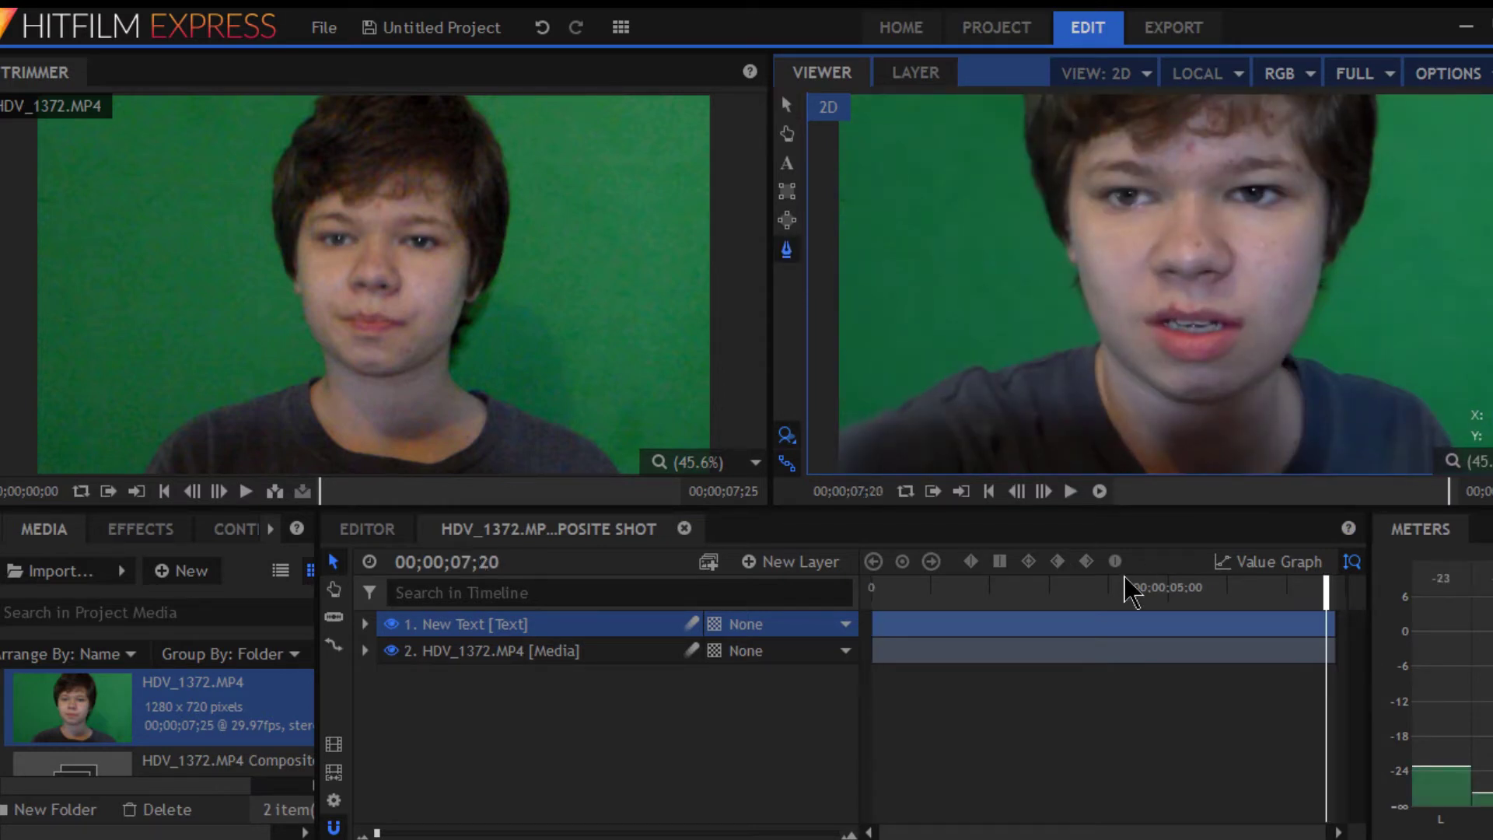
left_click_drag(1120, 607, 869, 619)
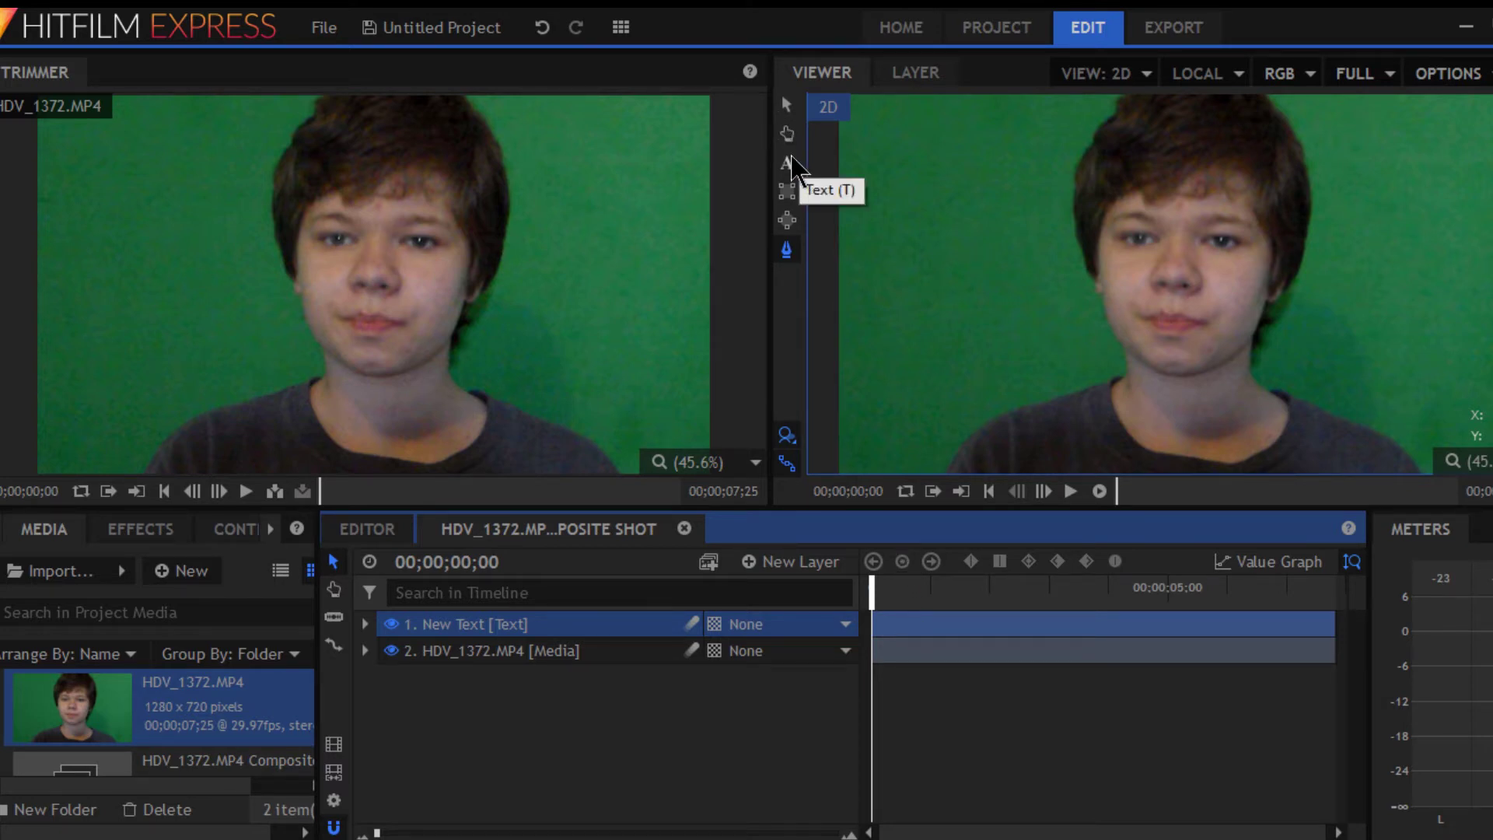
left_click(788, 171)
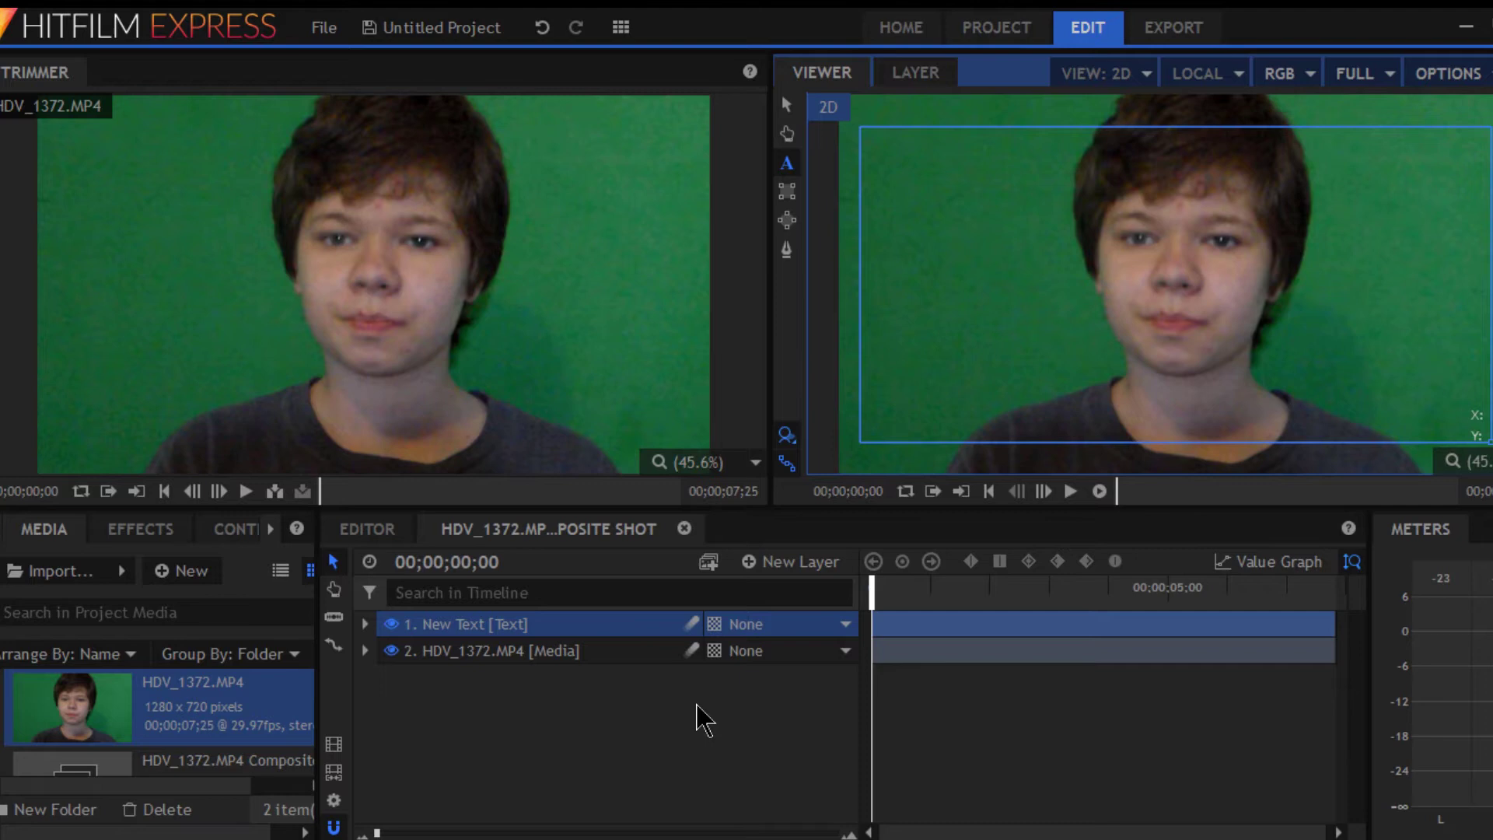
type("Text")
- Select the placeholder word and switch its font to Bangers, after trying Arial Black
key("ctrl+a")
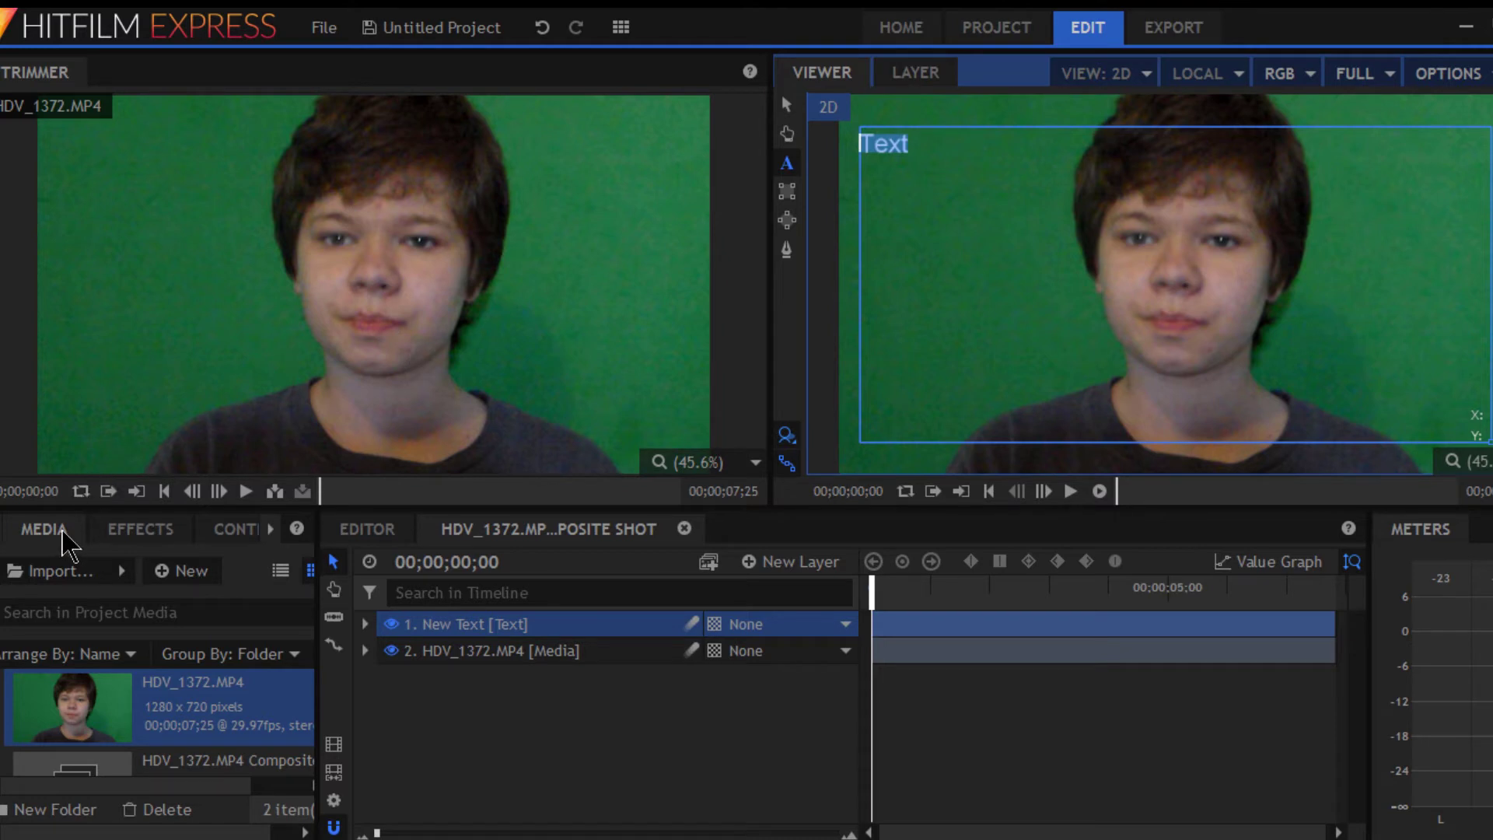
left_click(272, 531)
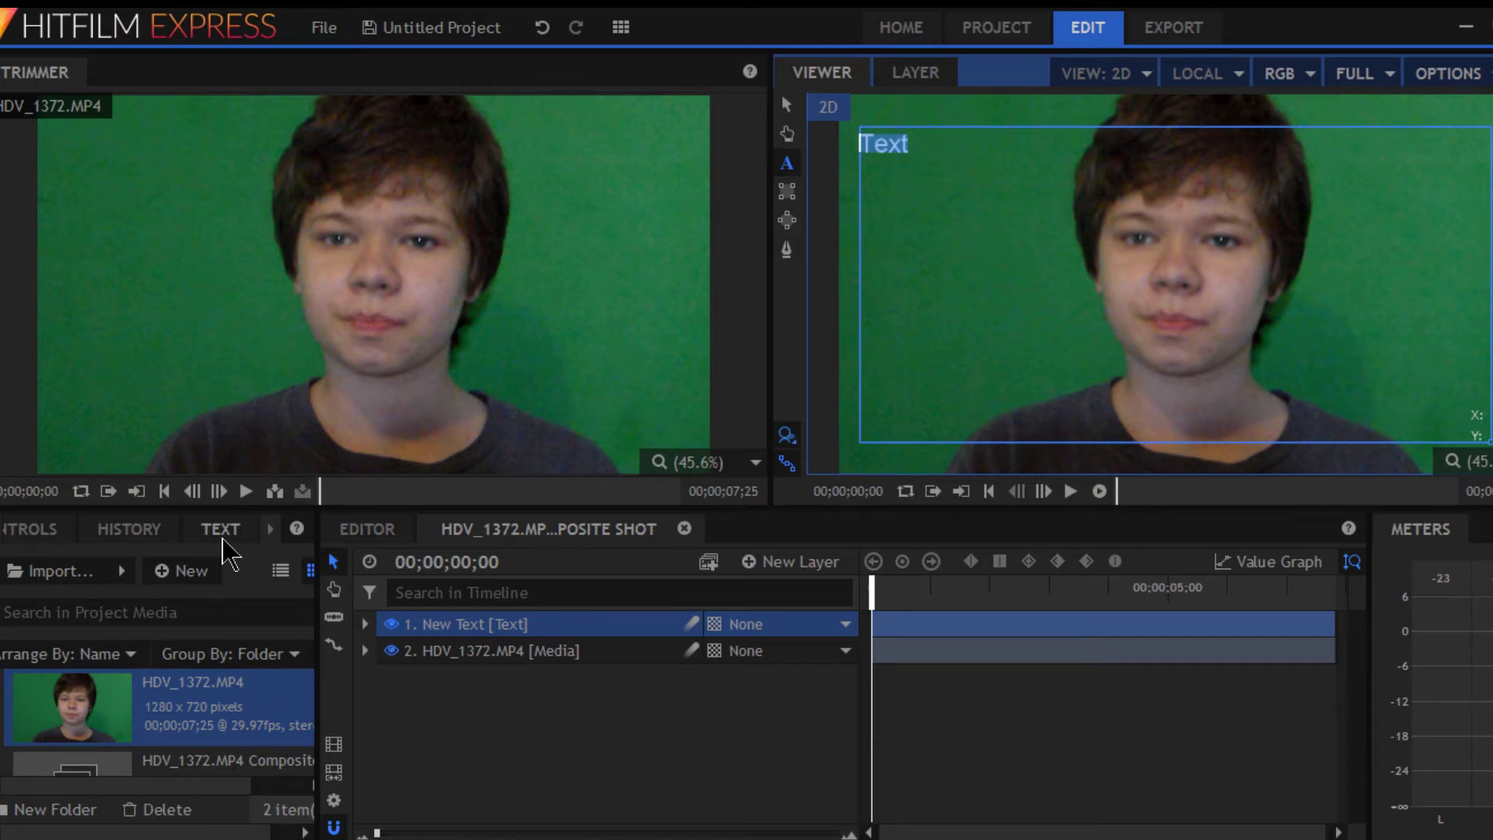
left_click(224, 537)
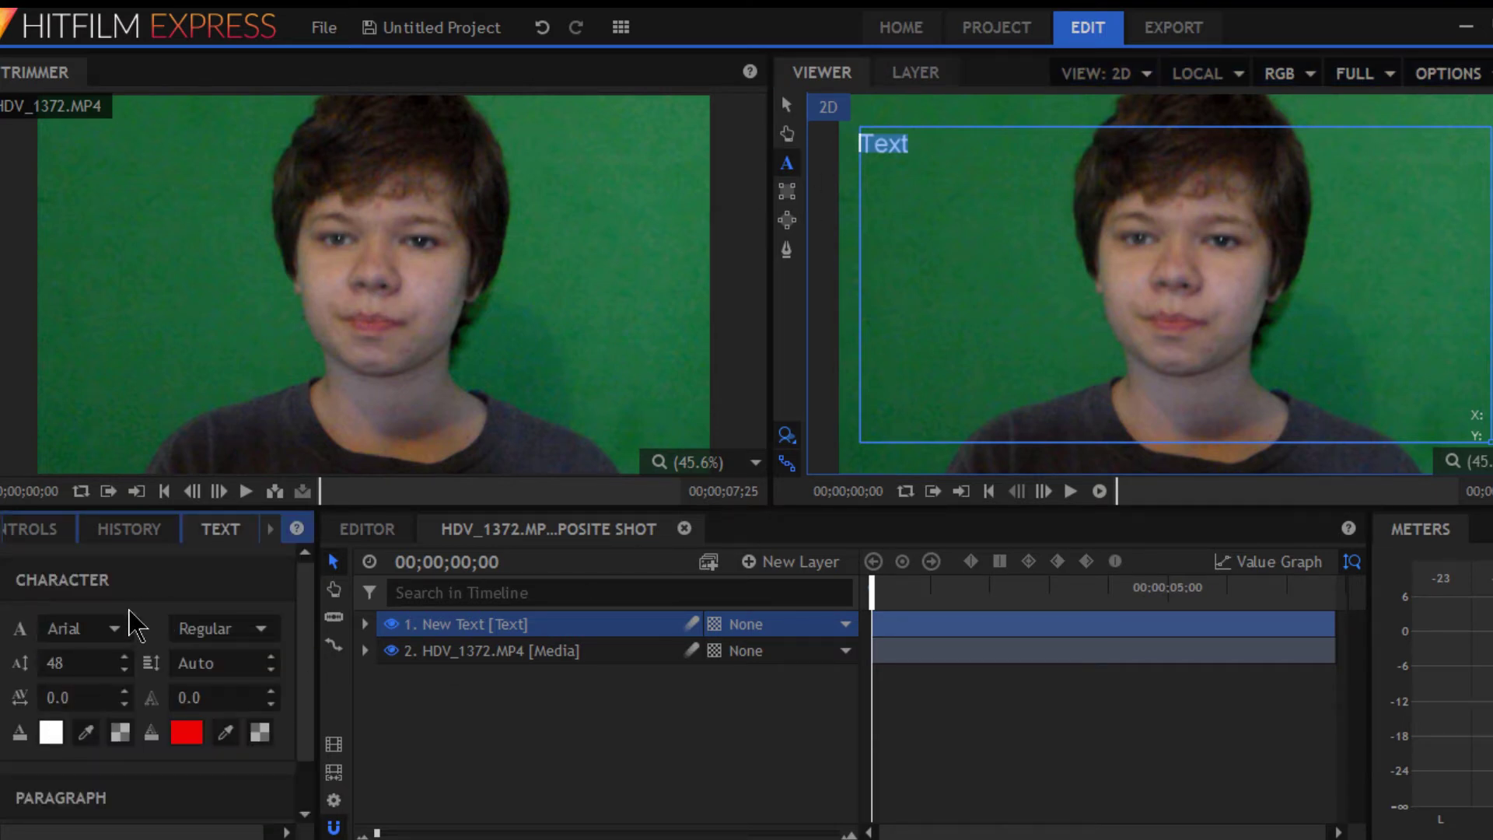
left_click(117, 630)
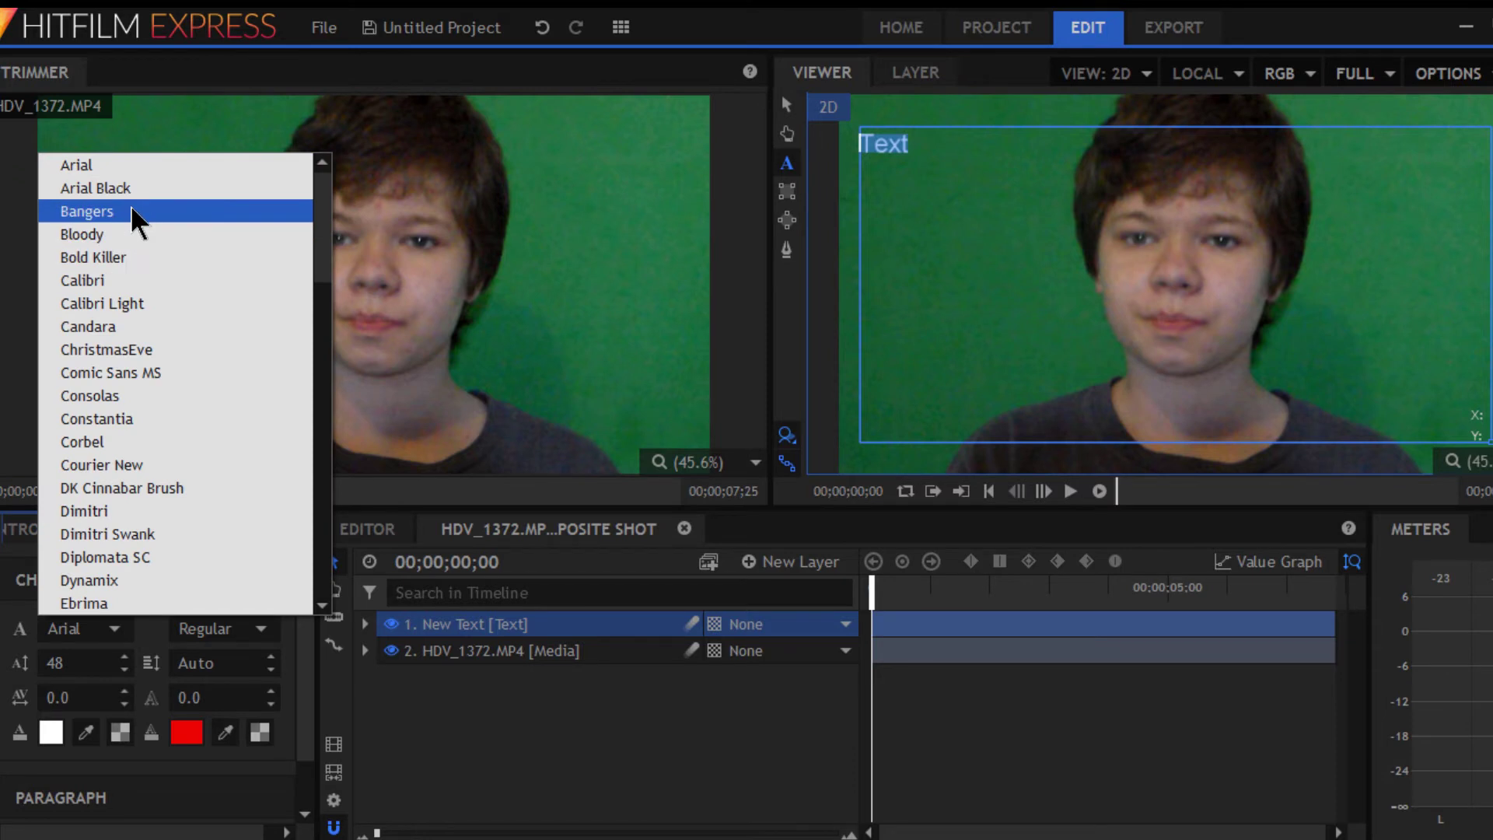
left_click(117, 188)
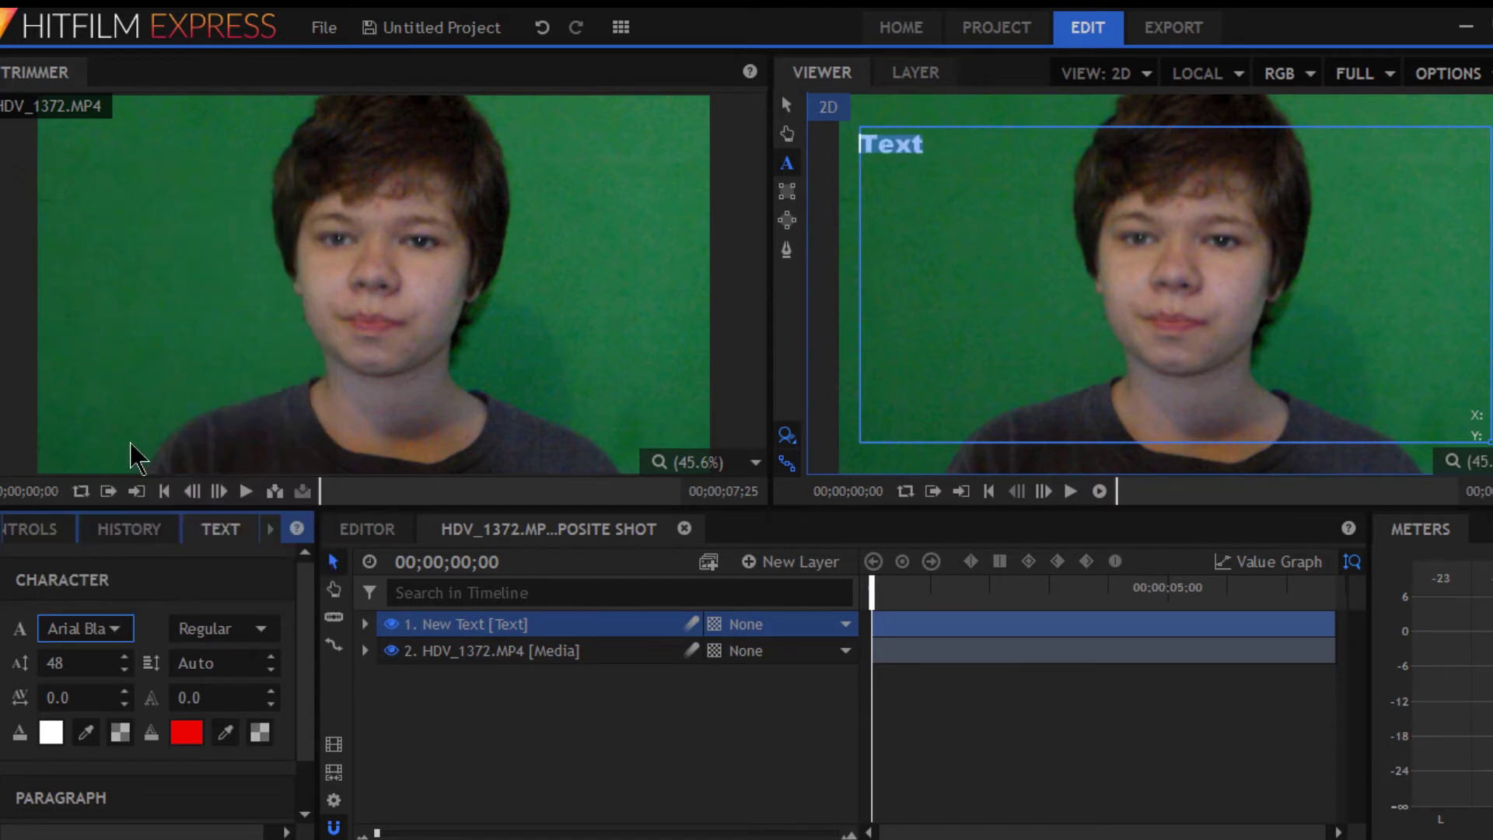
left_click(81, 636)
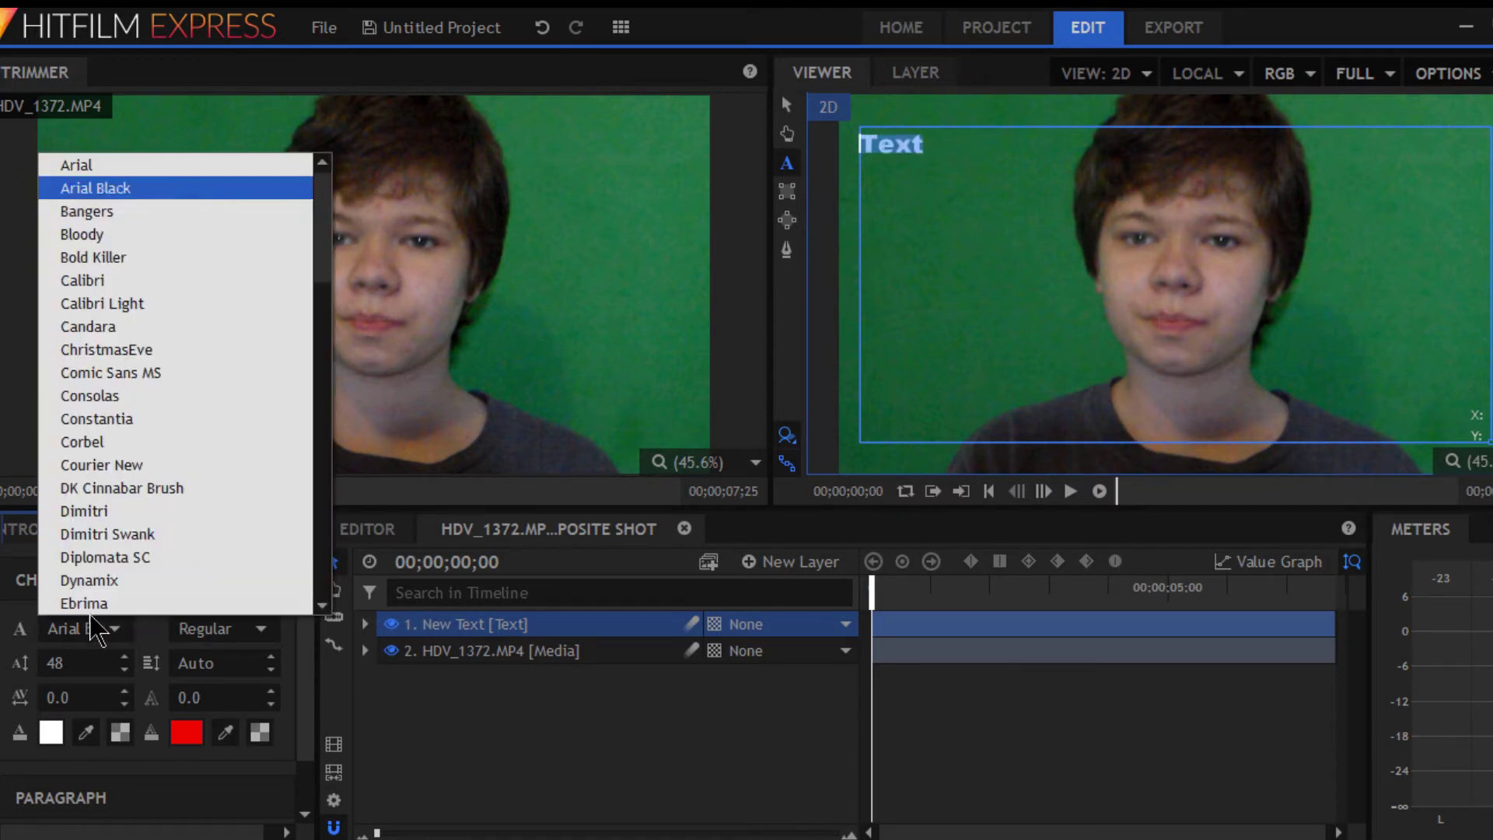
left_click(135, 213)
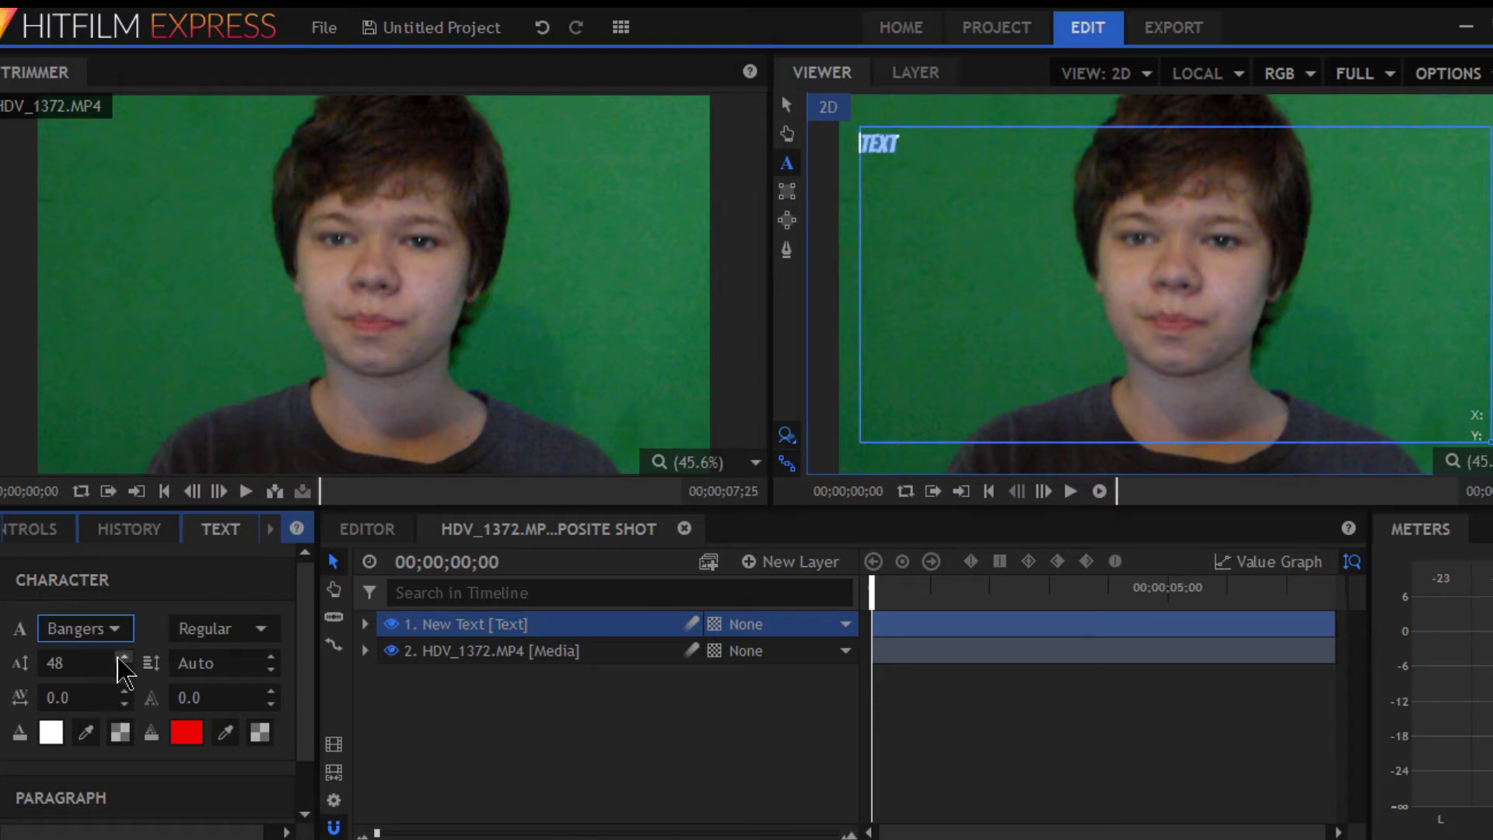
- Nudge the placeholder's font size, then set it to 600
left_click(123, 657)
left_click(122, 656)
left_click(123, 657)
left_click_drag(119, 655, 128, 682)
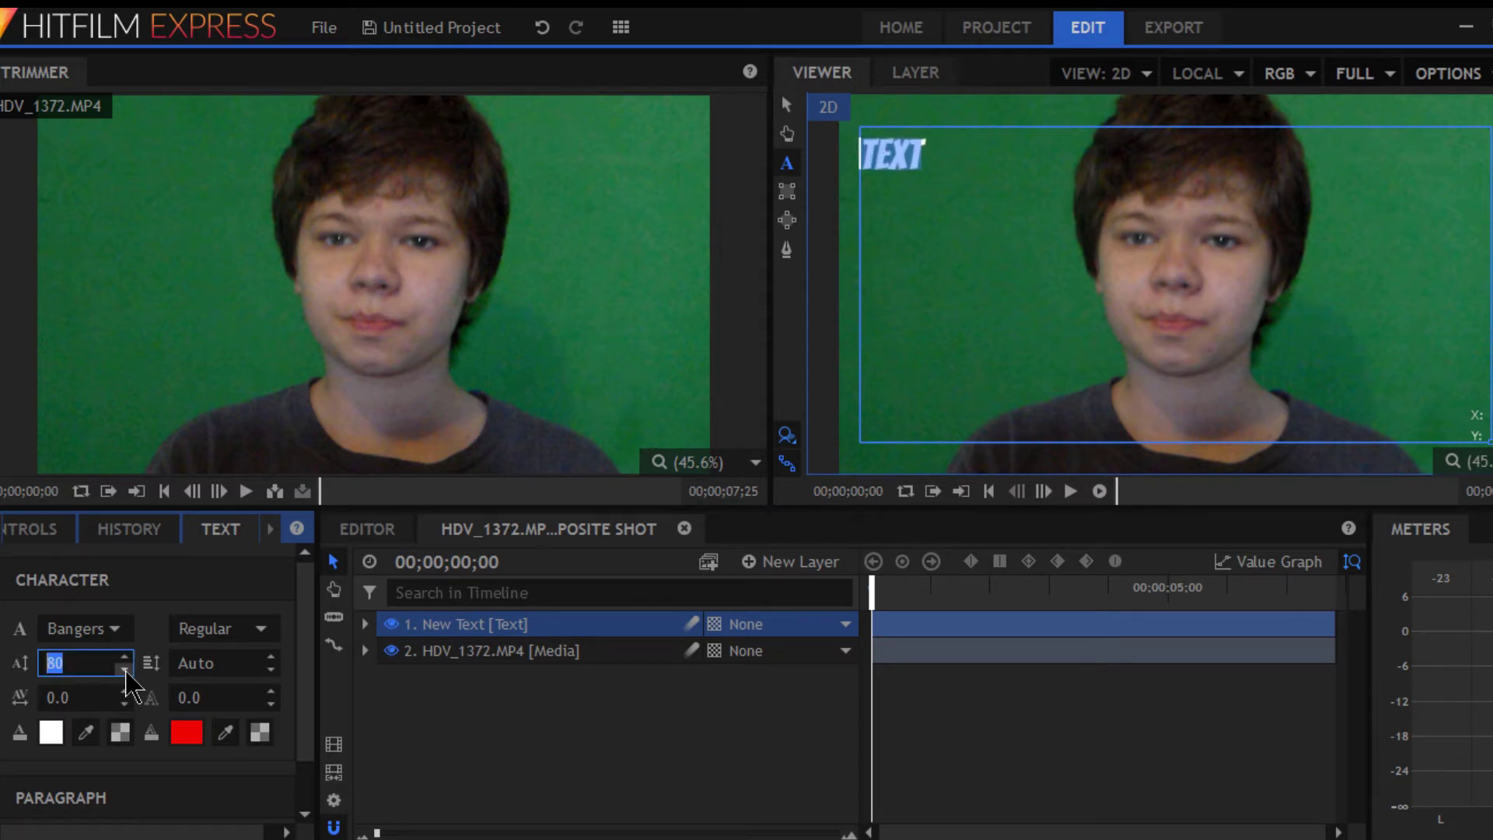
left_click(125, 671)
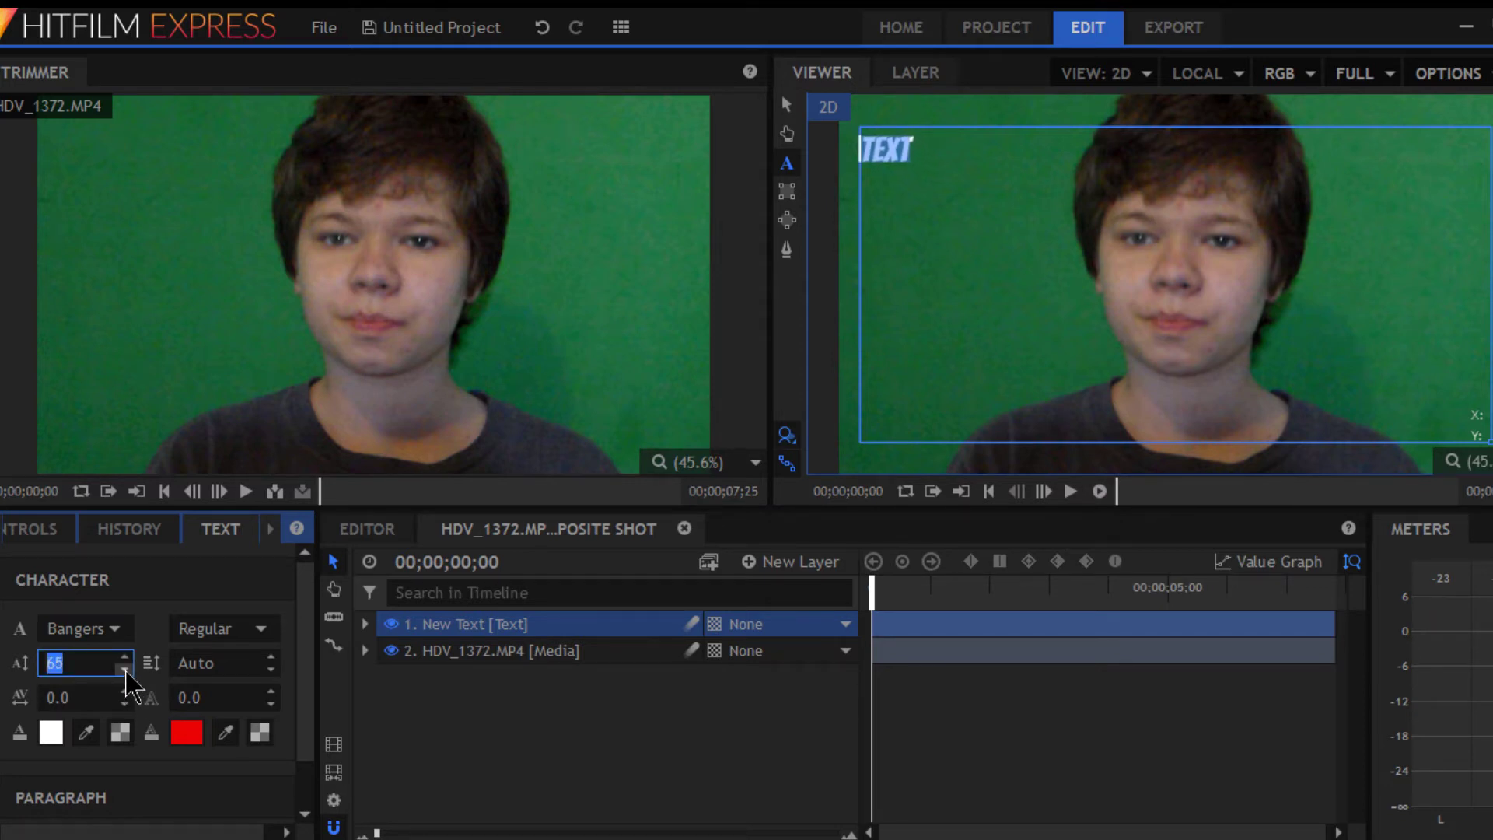
left_click(124, 671)
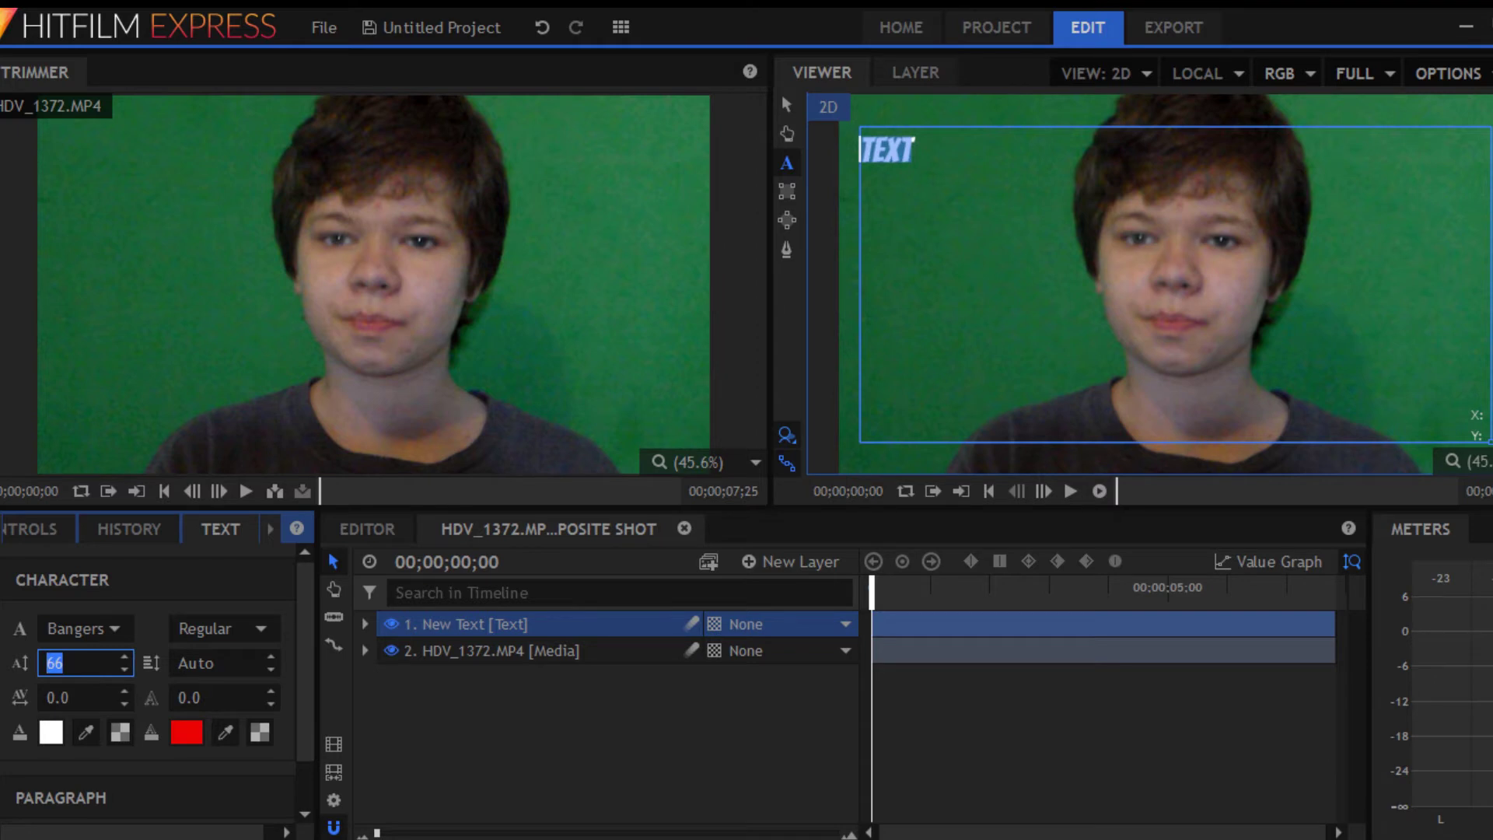
type("600")
left_click(176, 776)
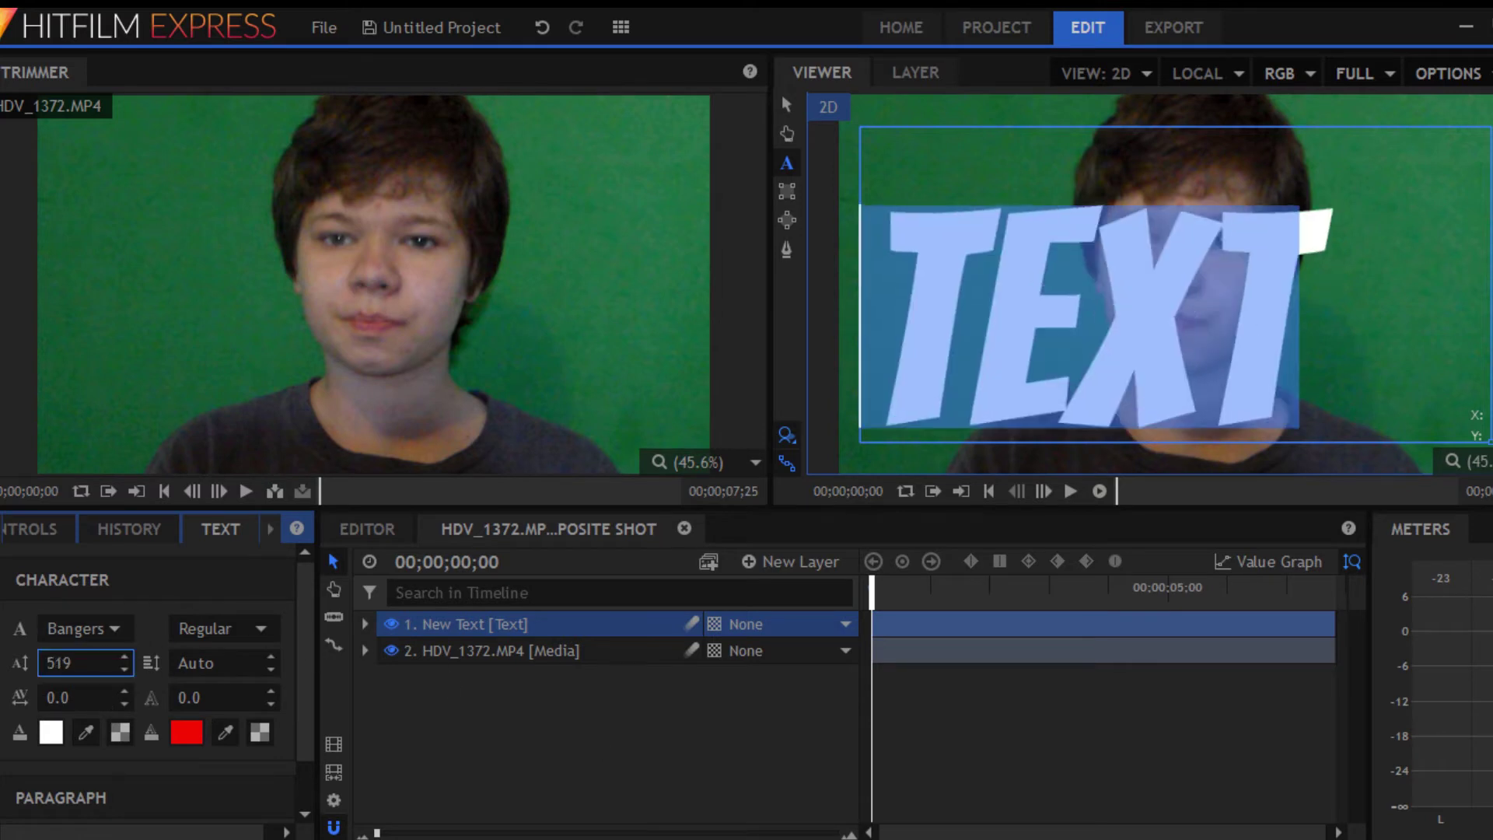
- Bring the size to about 553, adjust the leading, and delete the placeholder text
left_click_drag(121, 671, 122, 678)
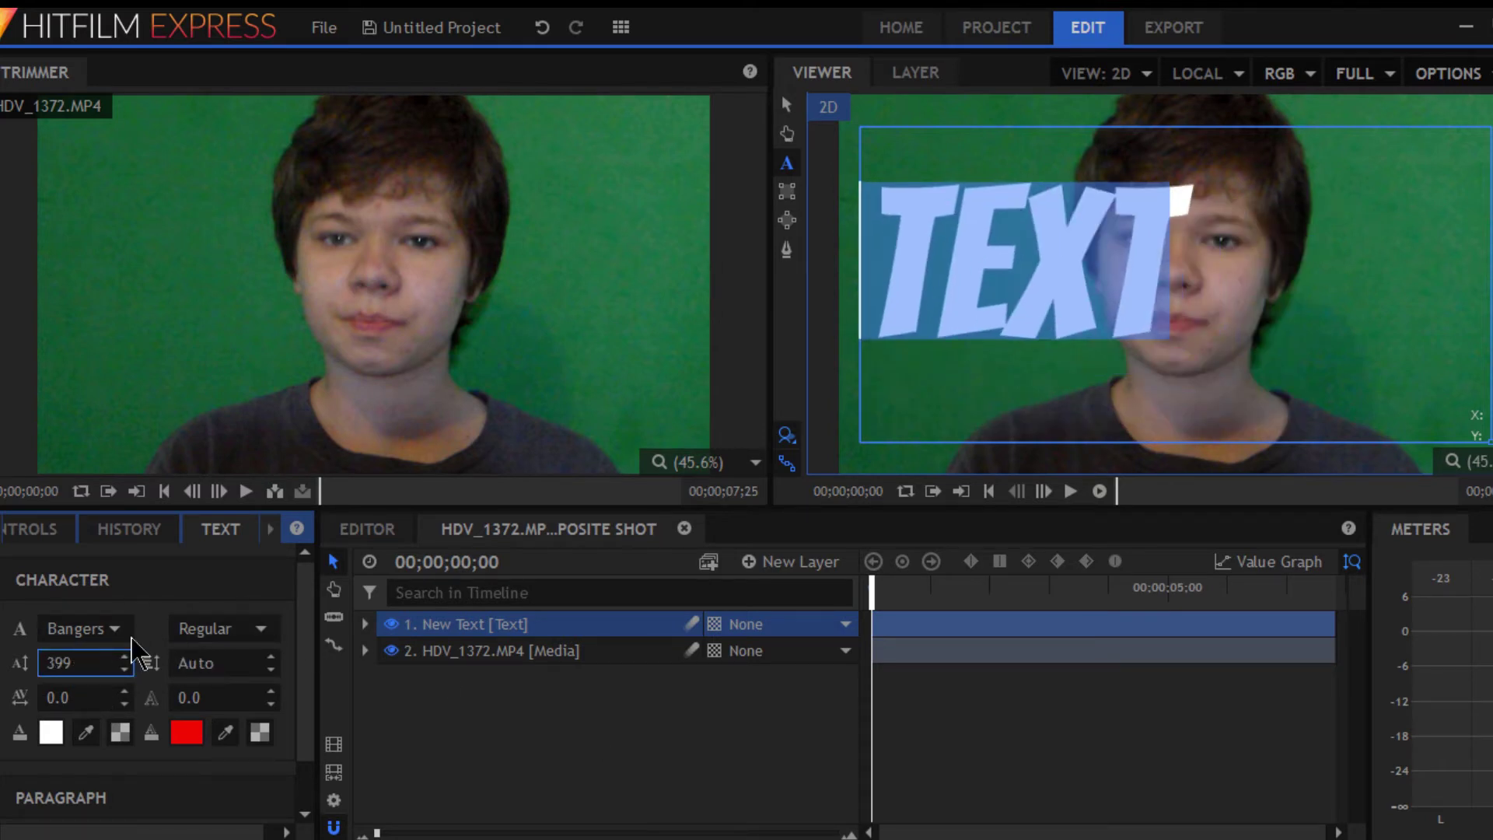
left_click_drag(64, 659, 72, 662)
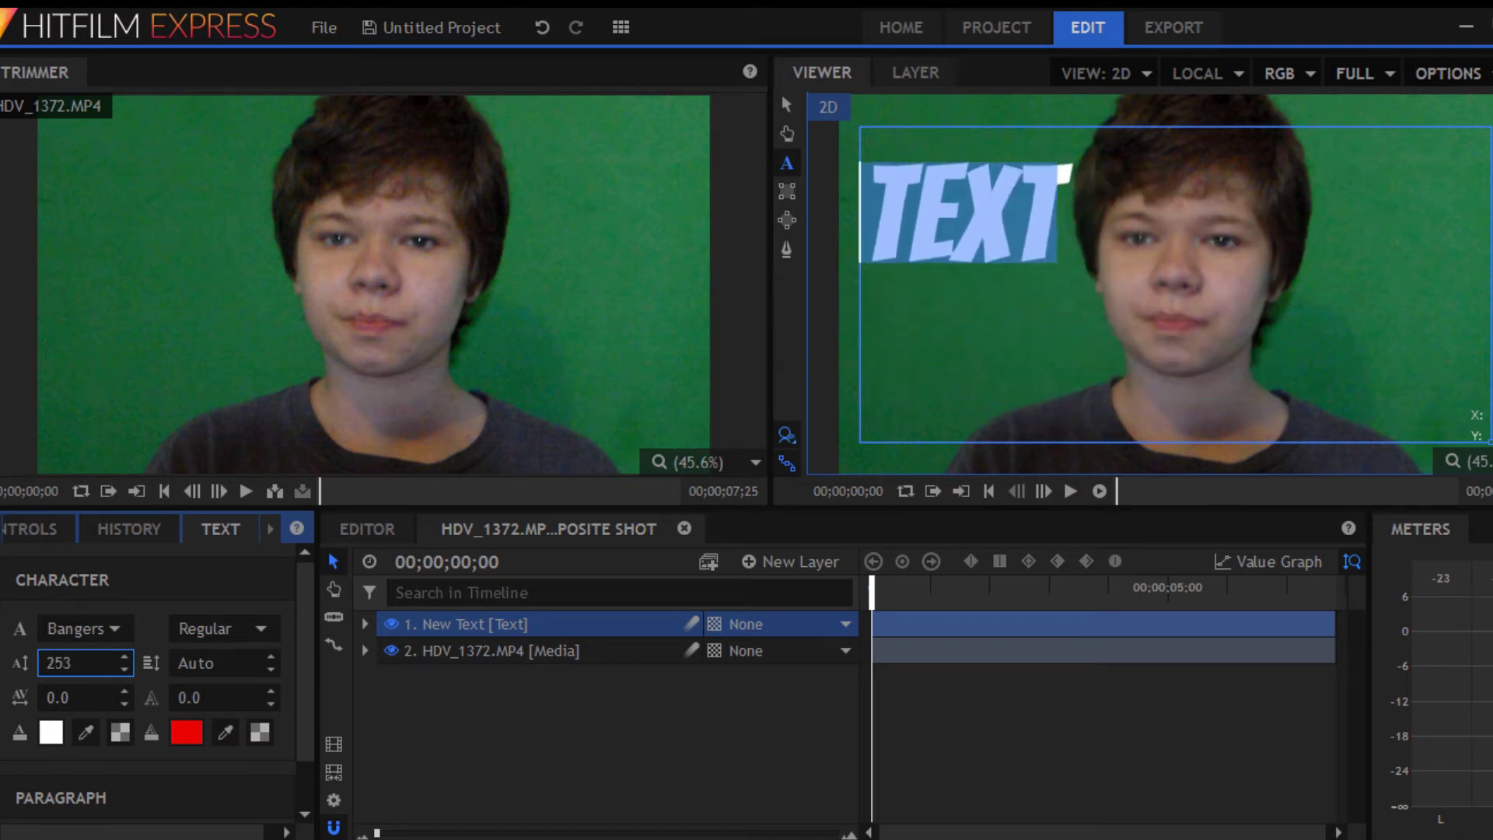
mouse_move(72, 661)
left_mouse_down()
mouse_move(105, 662)
mouse_move(73, 662)
left_mouse_up()
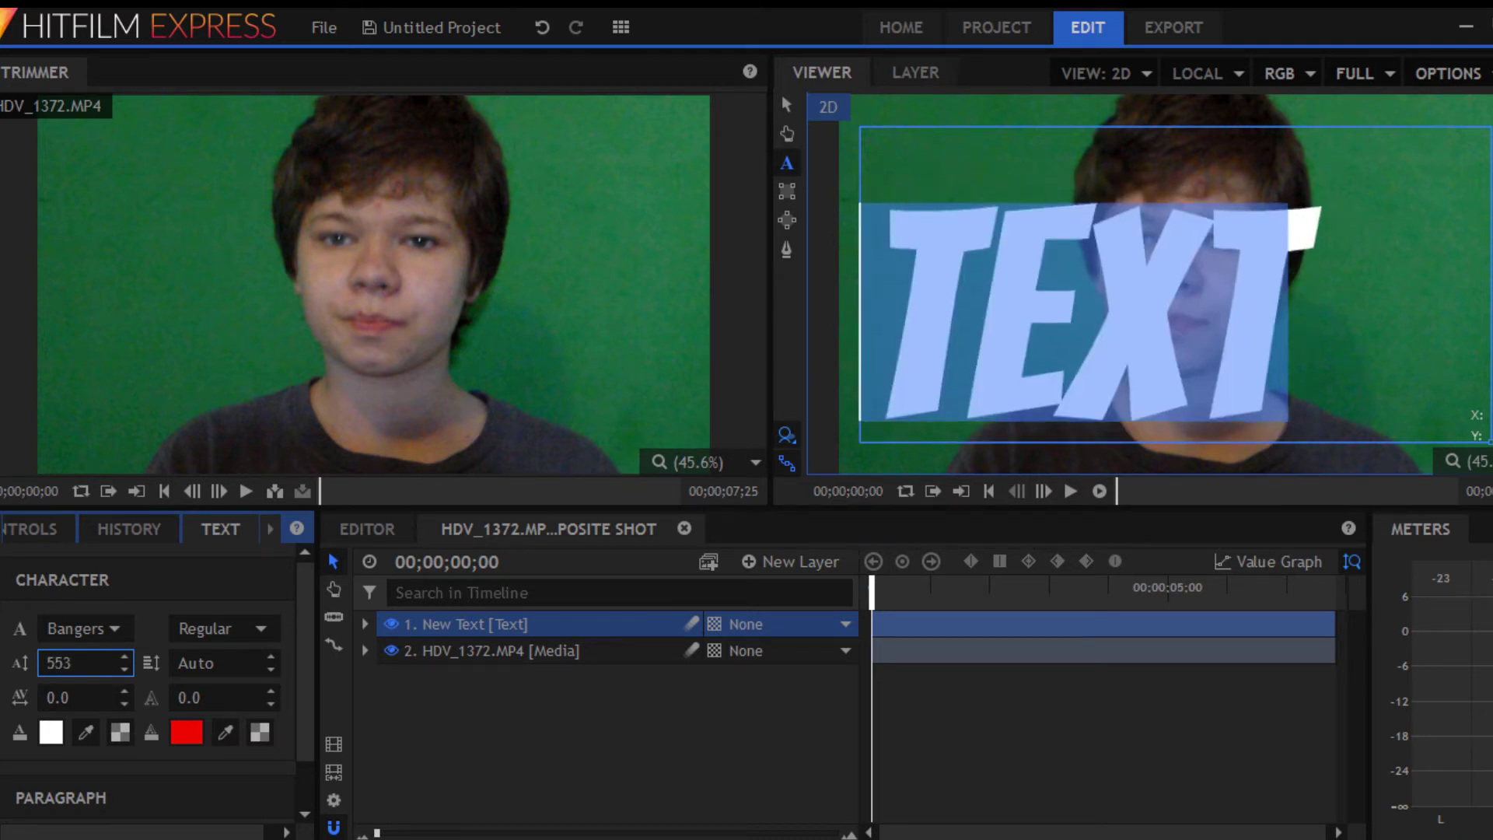
mouse_move(193, 662)
left_mouse_down()
mouse_move(210, 661)
mouse_move(174, 669)
left_mouse_up()
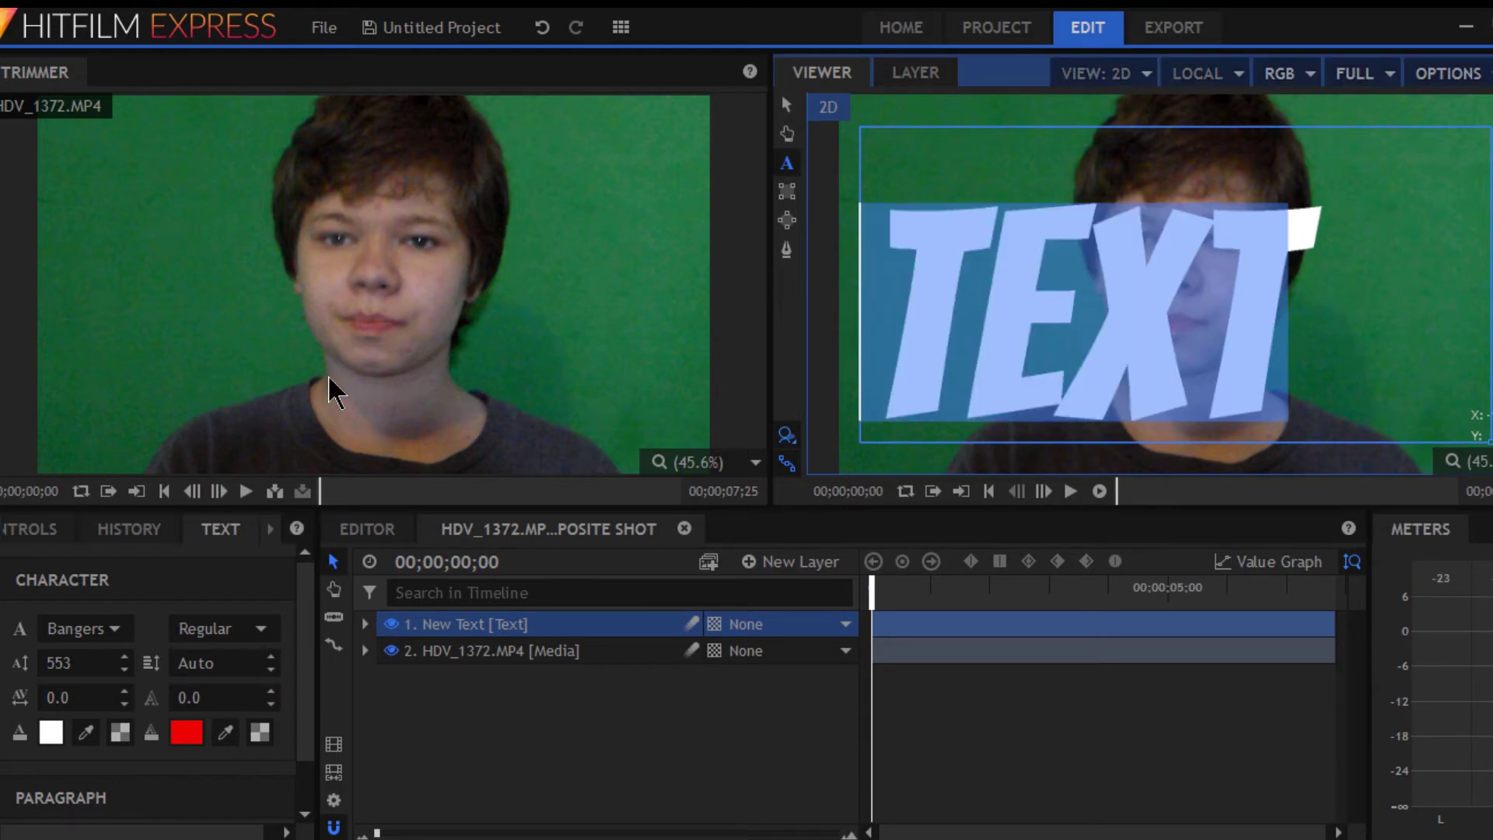
key("Delete")
- Set the font size to 84 and type HI on the first line
left_click_drag(76, 663, 90, 664)
type("1")
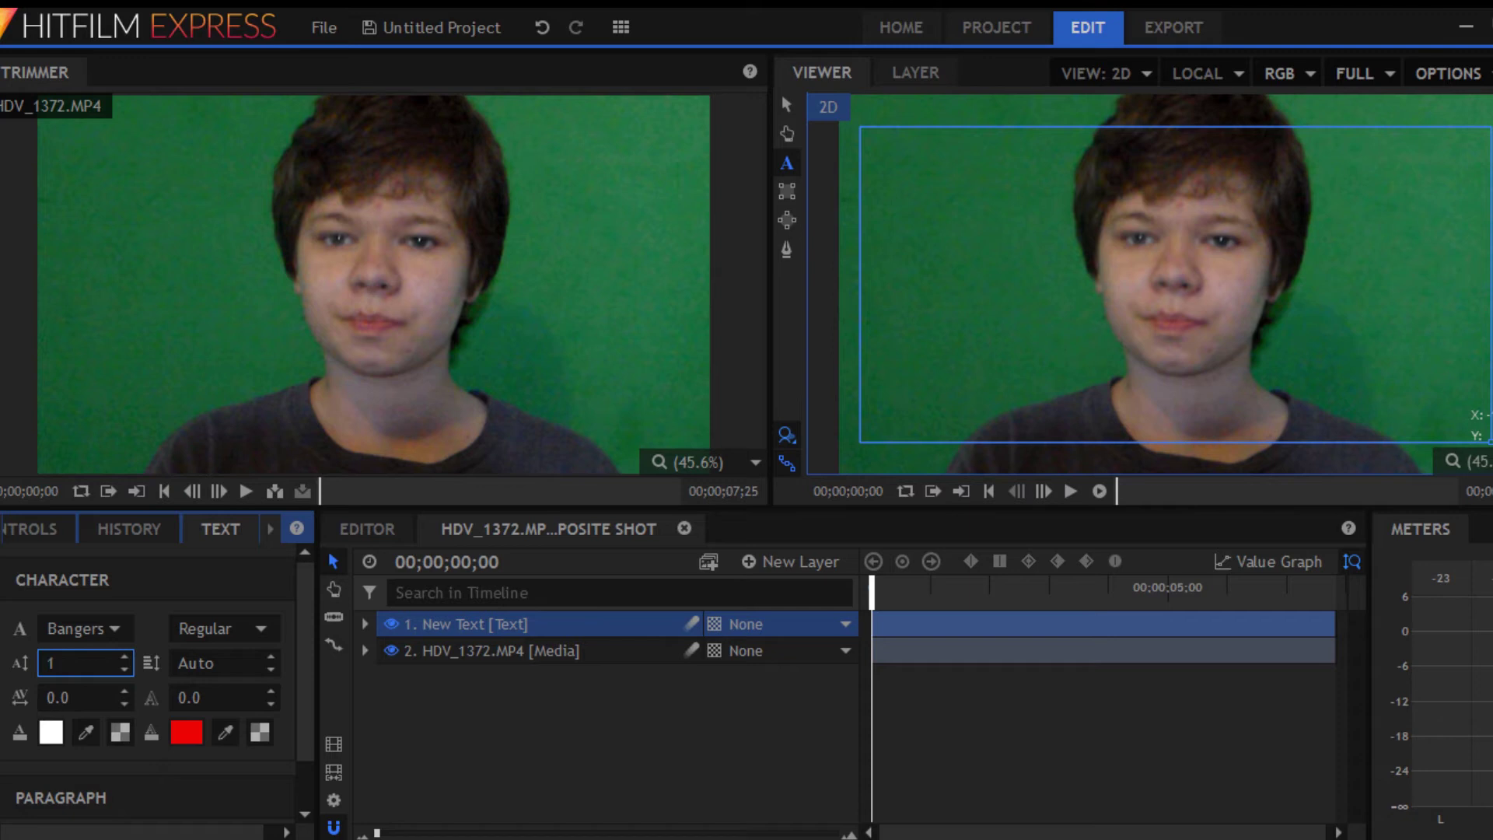
left_click(1115, 268)
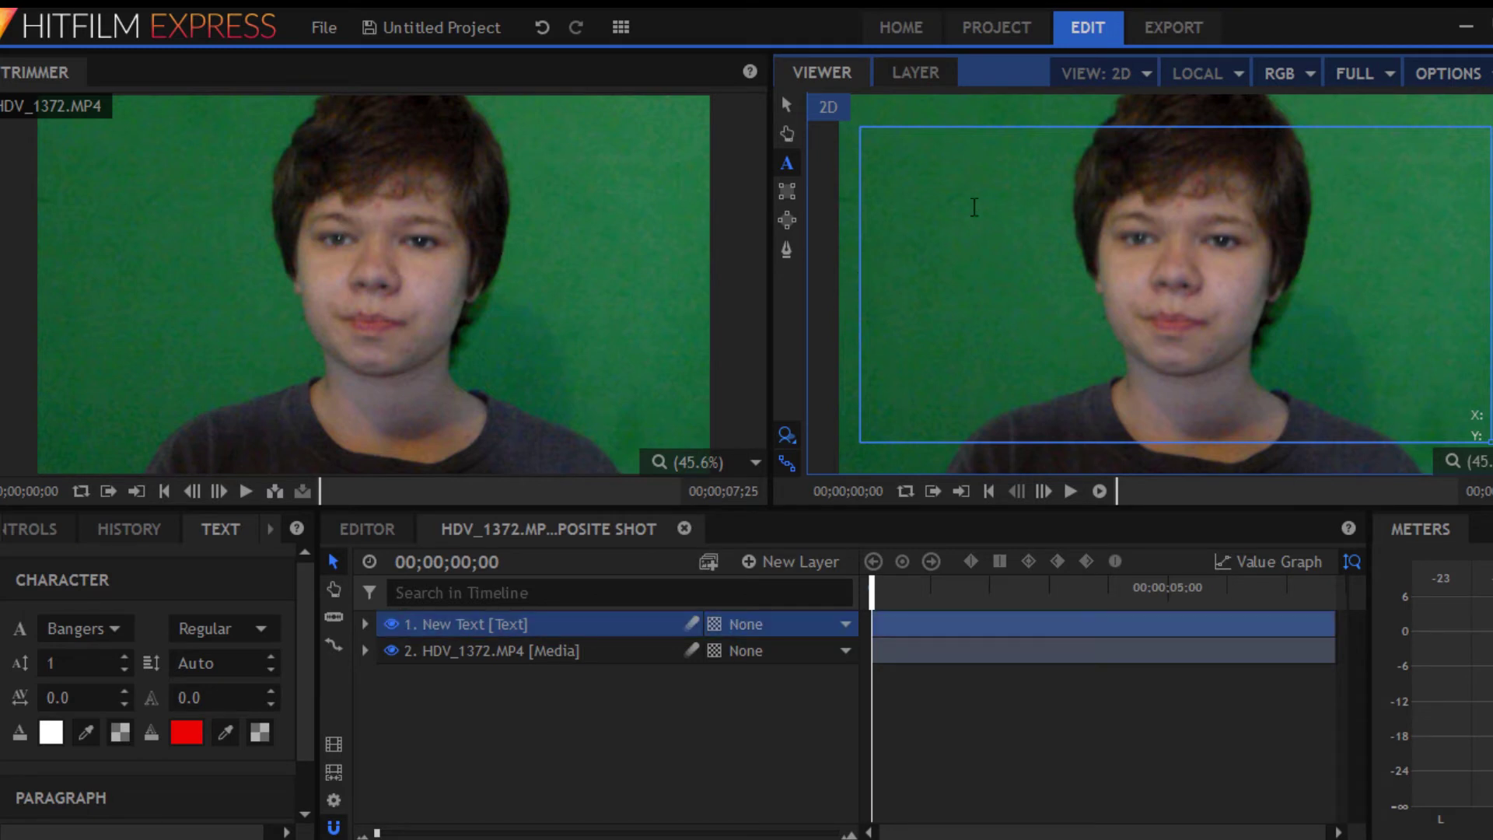
left_click(70, 672)
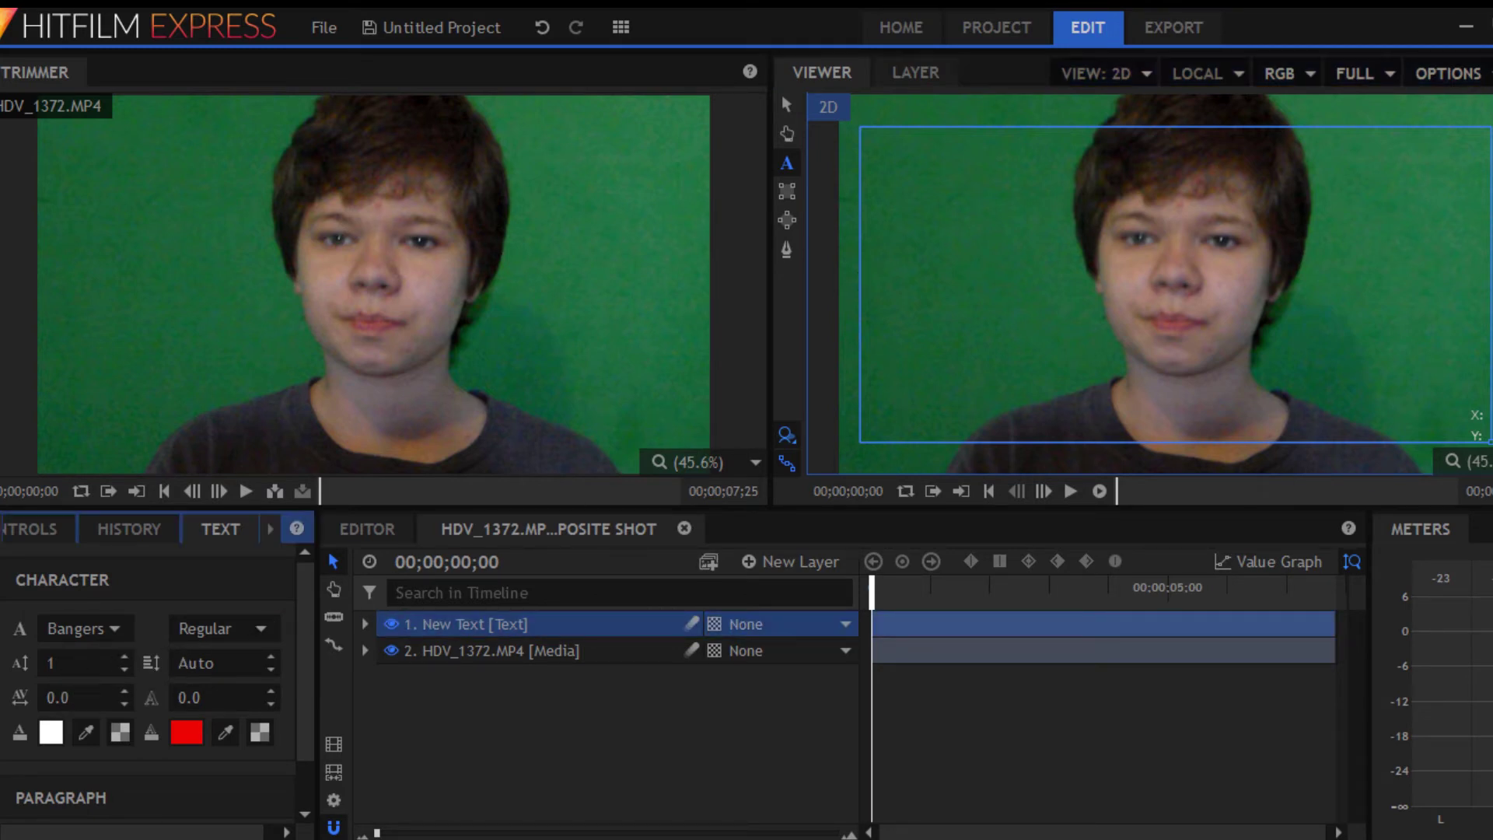
type("1784")
left_click(946, 203)
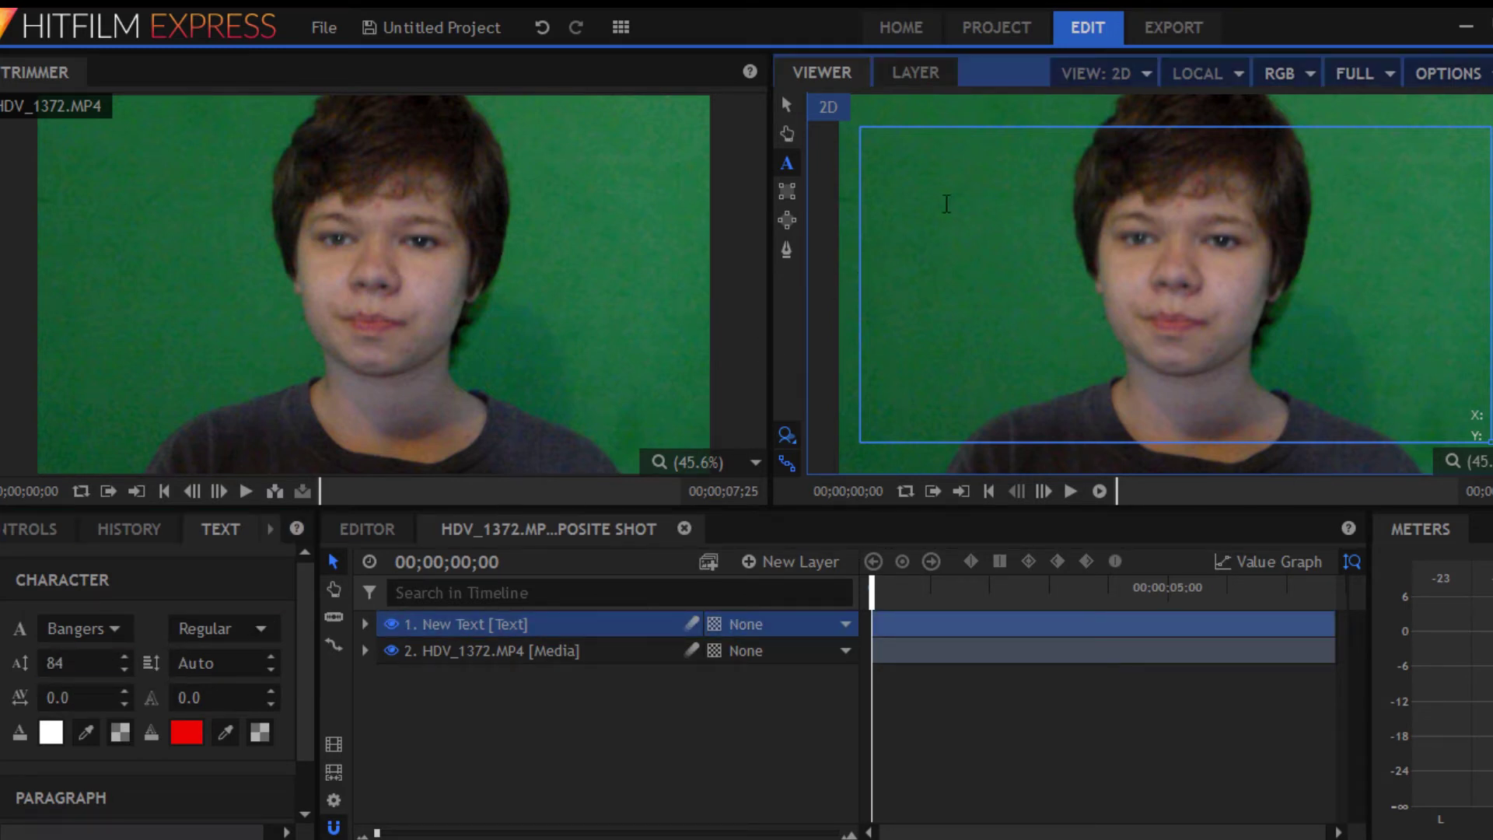
type("HI")
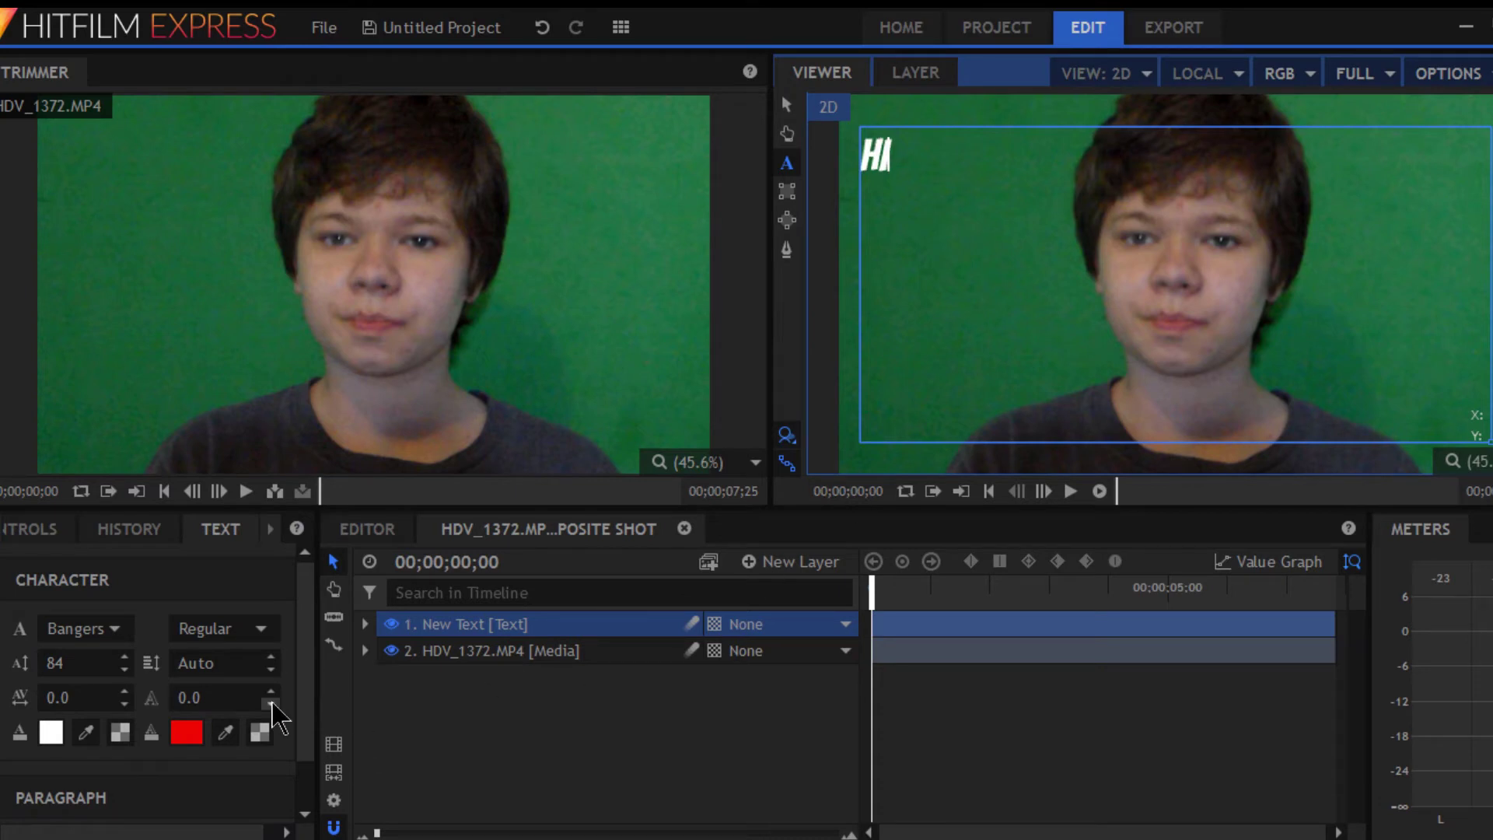
key("Return")
type("JOIO")
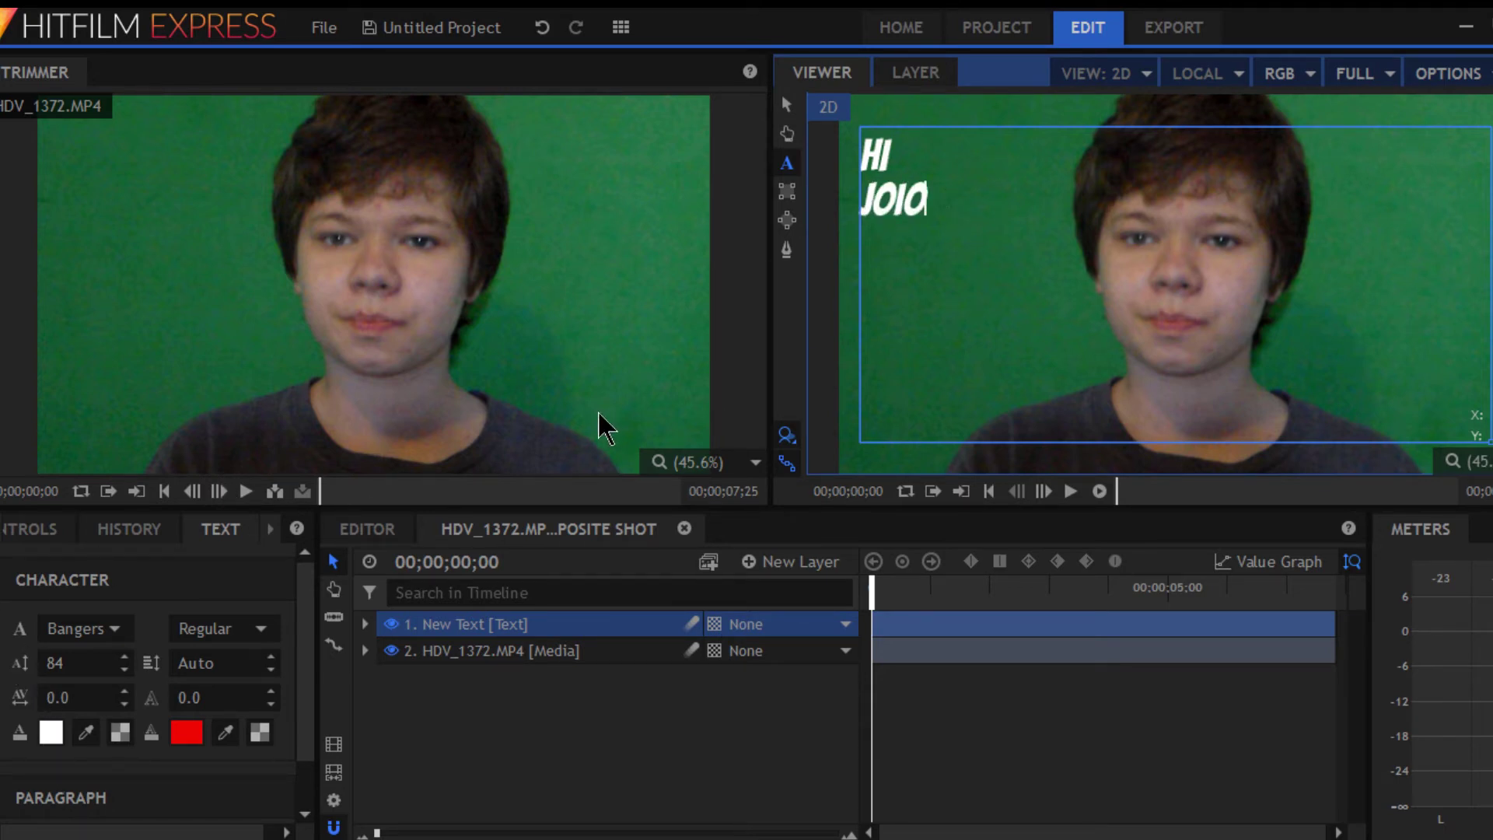
- Retype HI on the second line, then spread both lines with leading 221
key("BackSpace")
key("BackSpace")
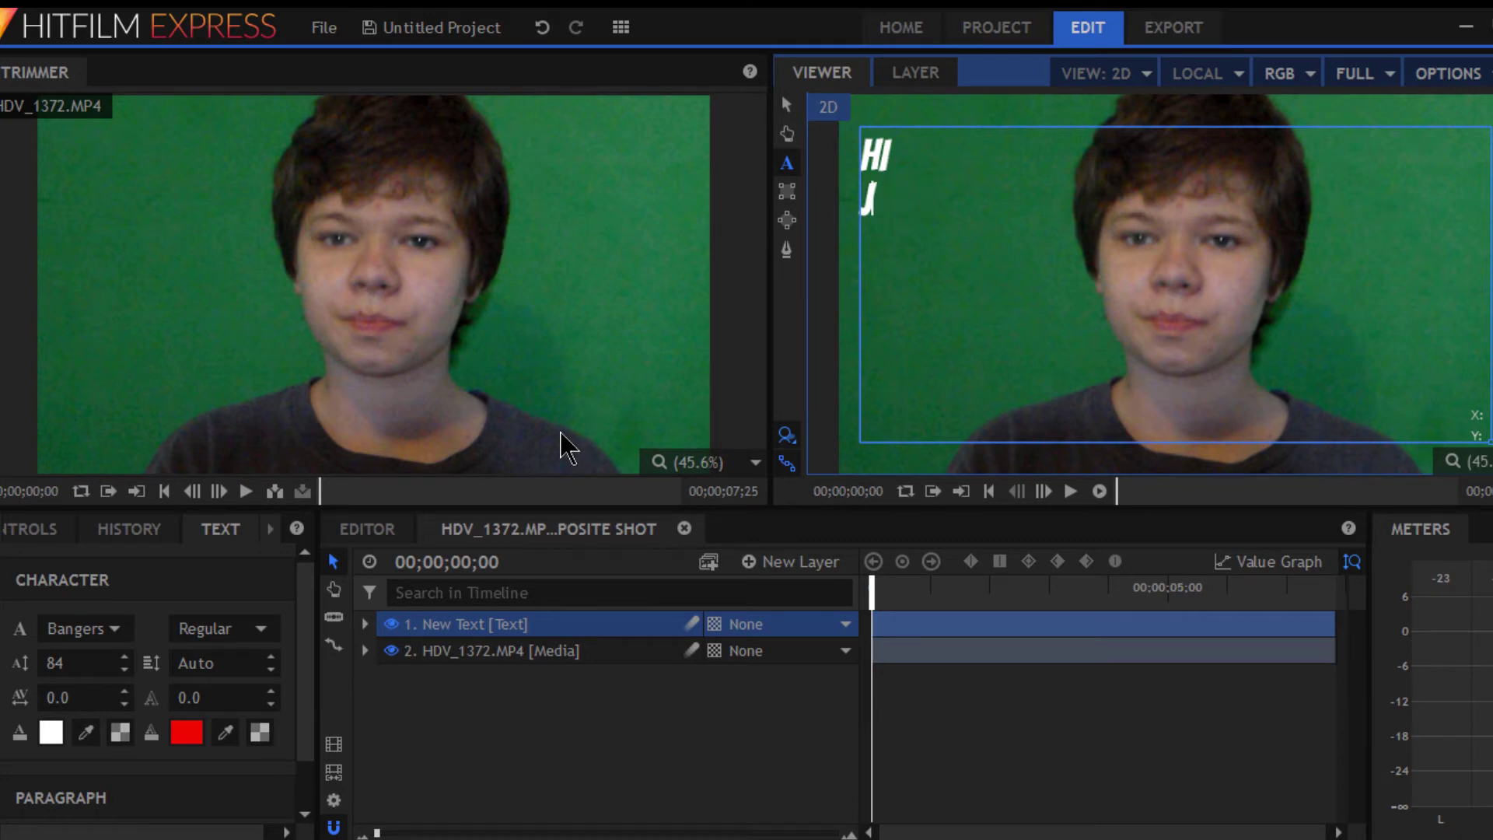
key("BackSpace")
type("HI")
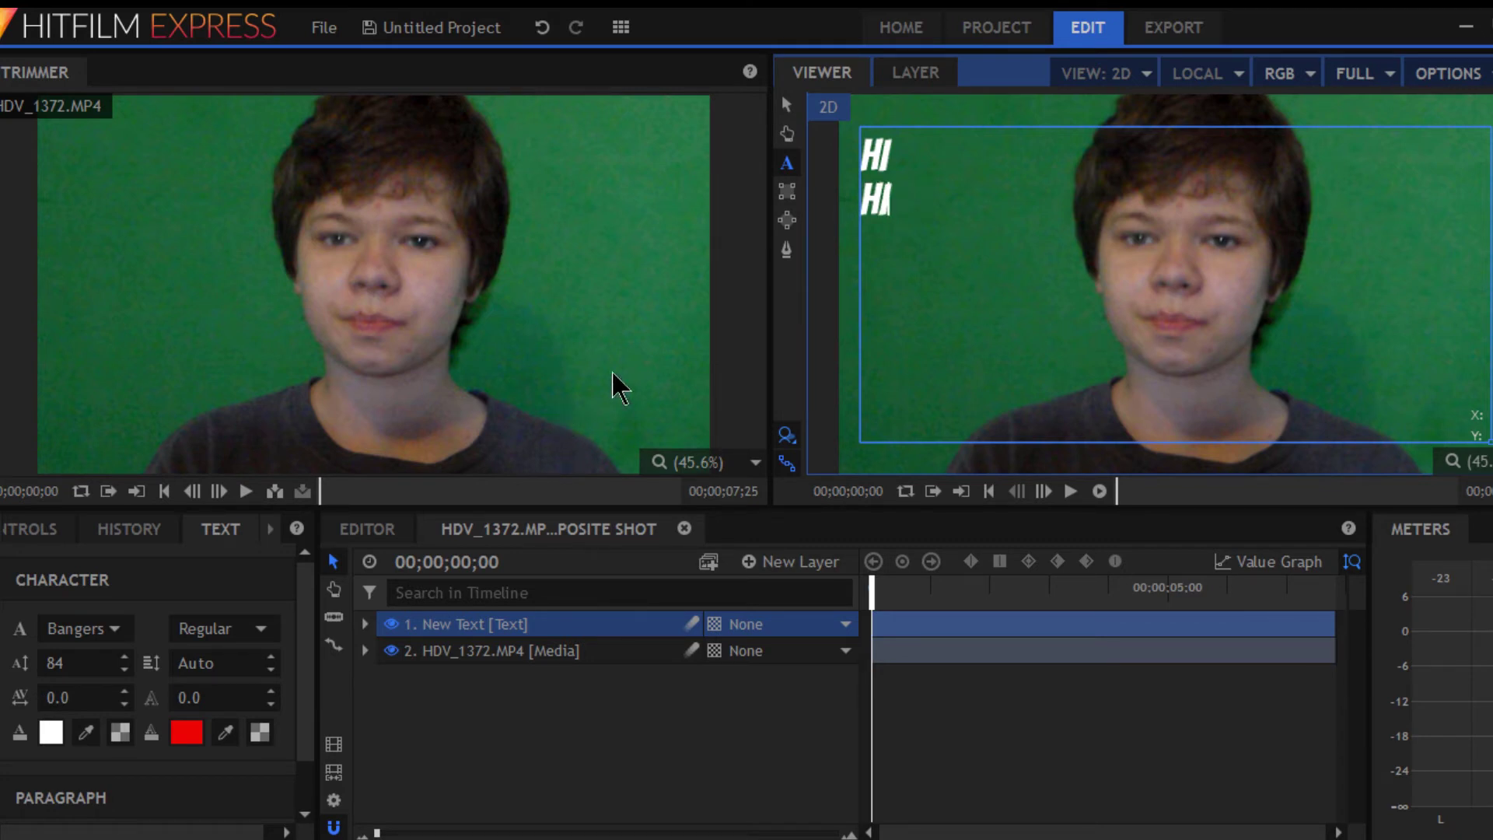
left_click_drag(940, 200, 861, 146)
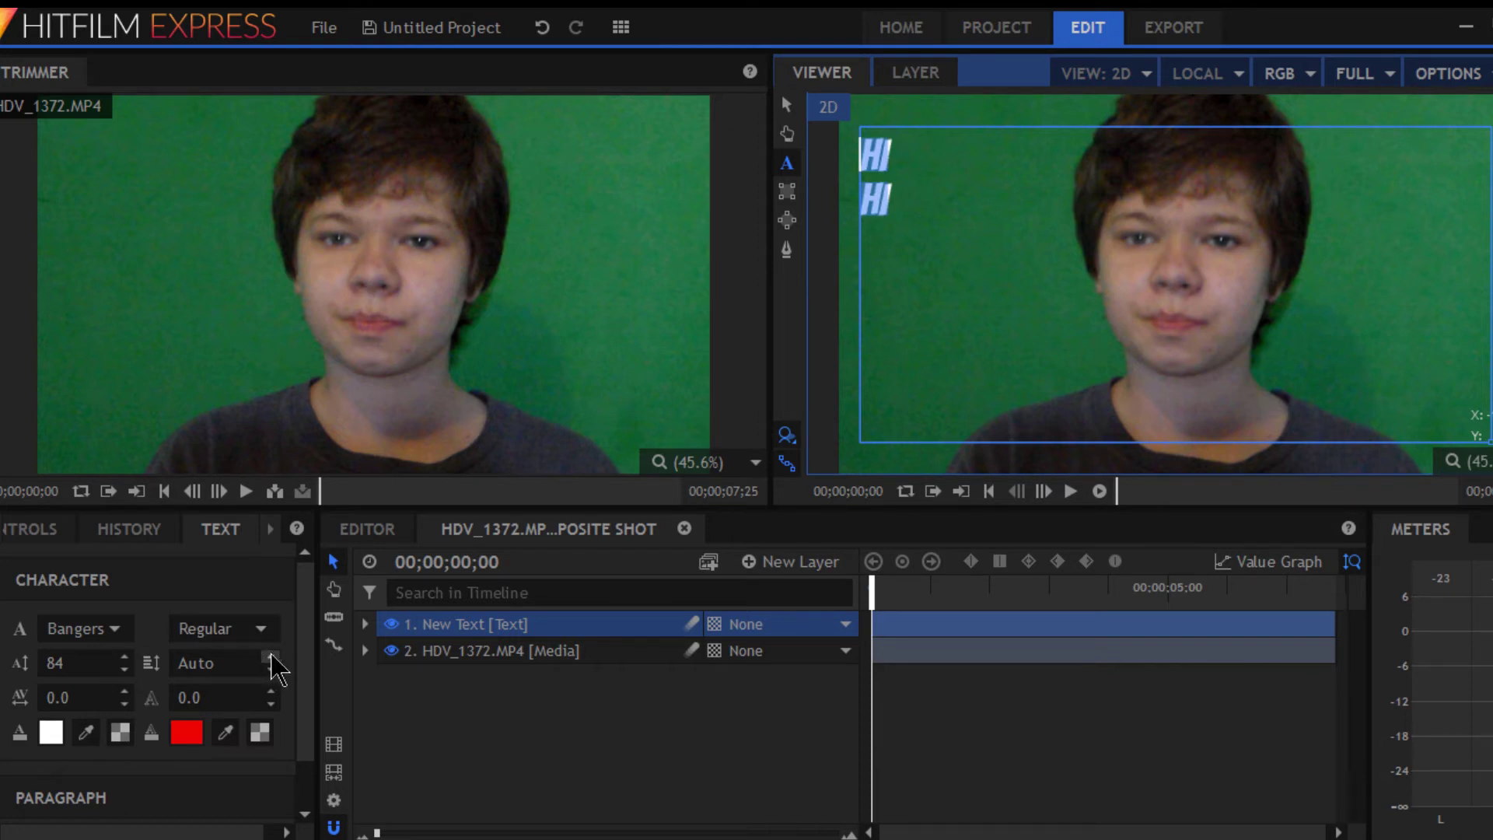
mouse_move(269, 663)
left_mouse_down()
mouse_move(269, 583)
mouse_move(269, 701)
left_mouse_up()
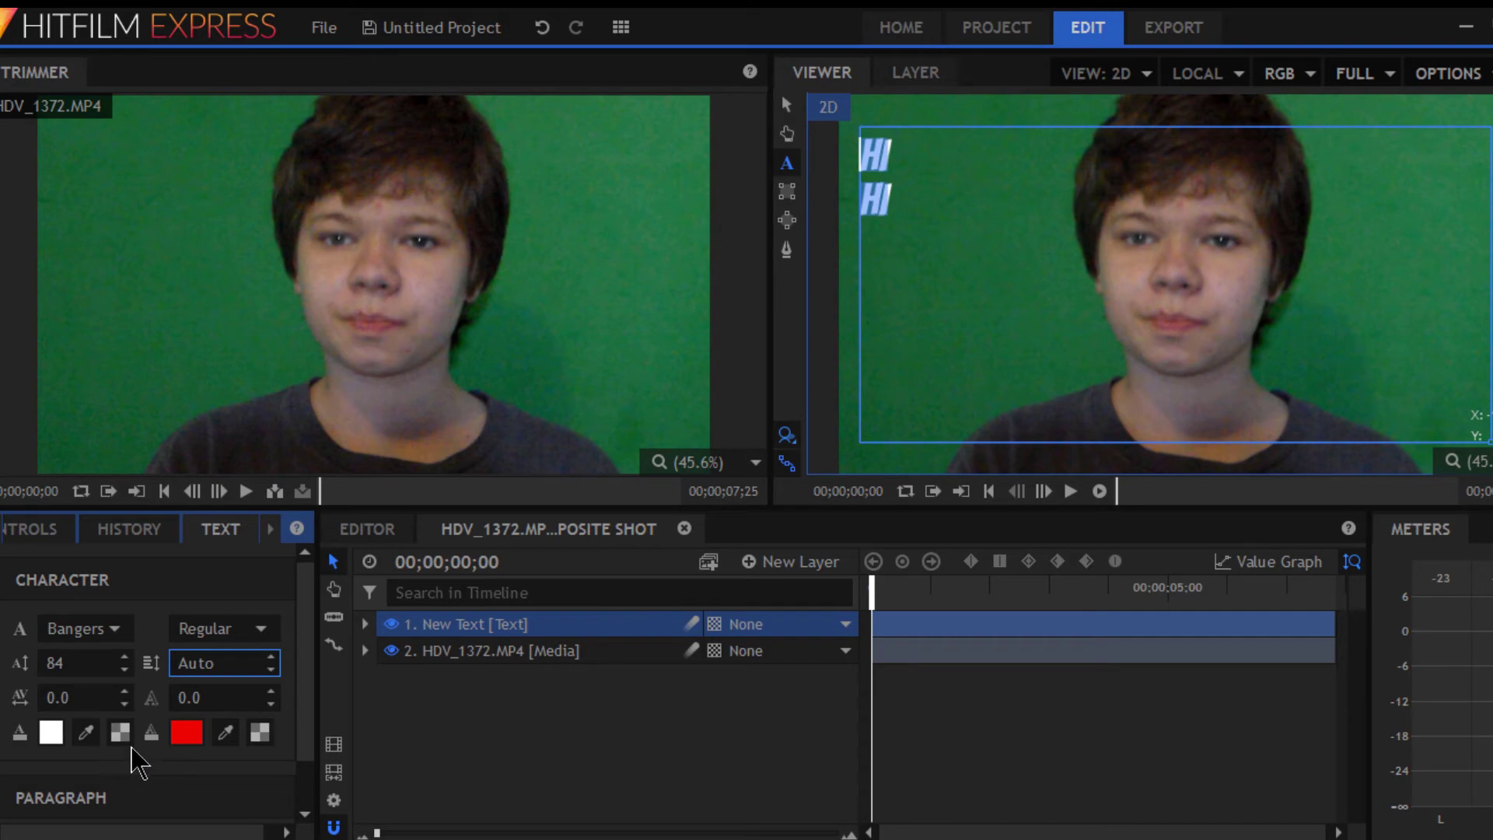
- Fill both HI lines with lavender and enlarge them to size 244
left_click(49, 732)
left_click(833, 360)
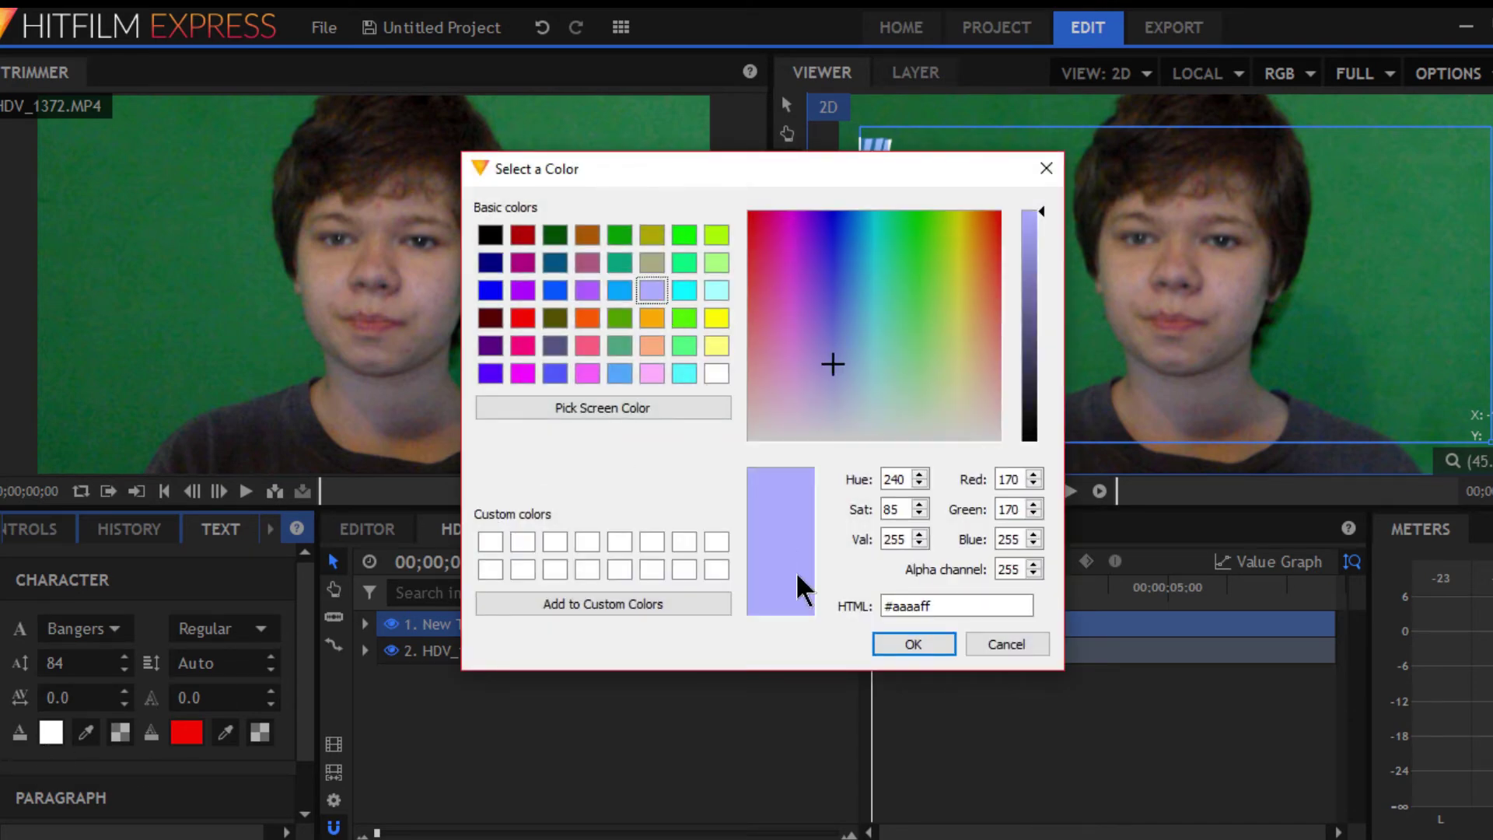
left_click(940, 649)
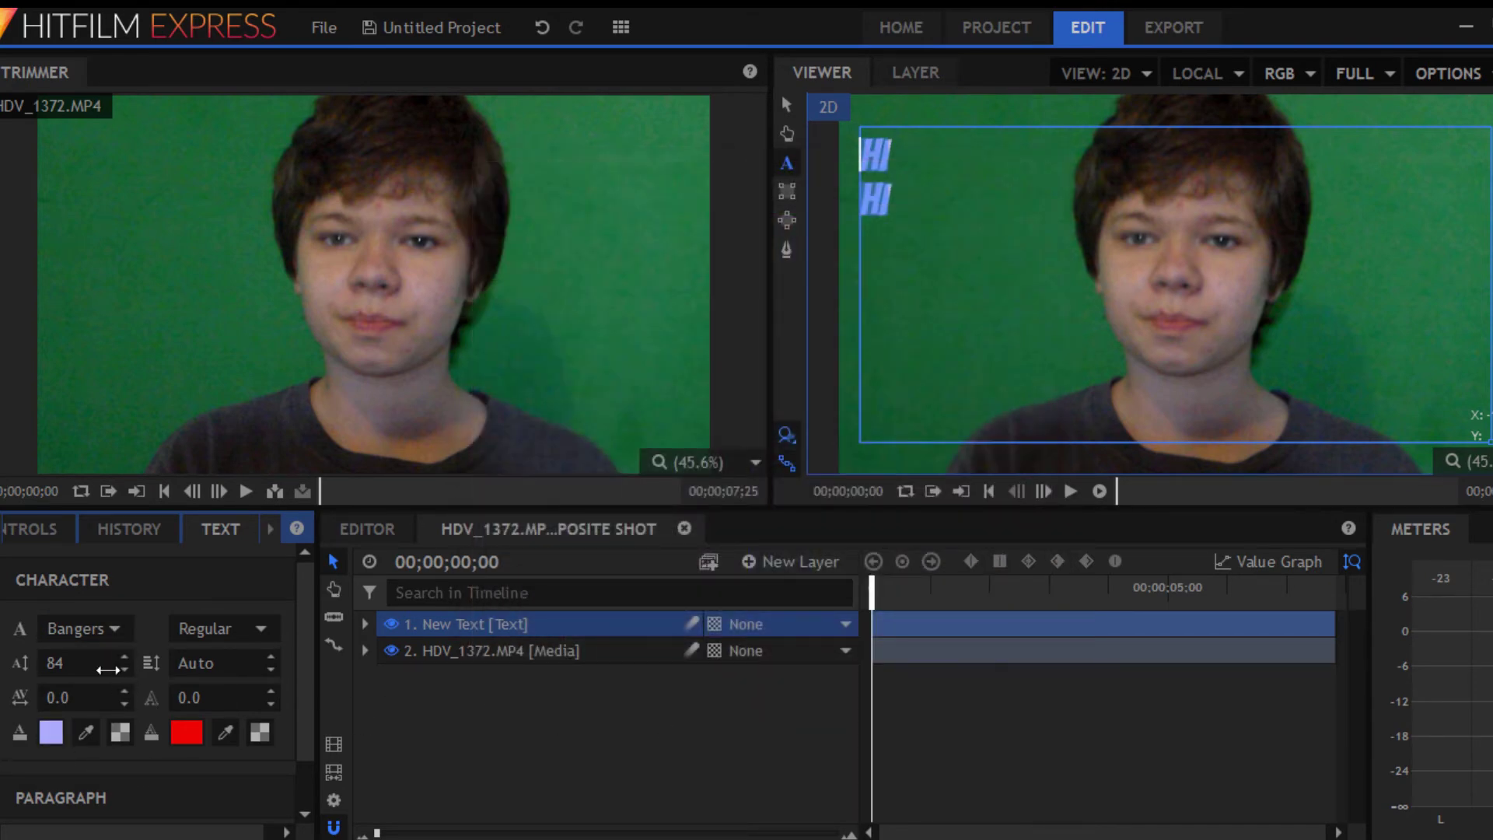
left_click_drag(113, 660, 103, 665)
- Give the HI letters a thick black outline
left_click(177, 730)
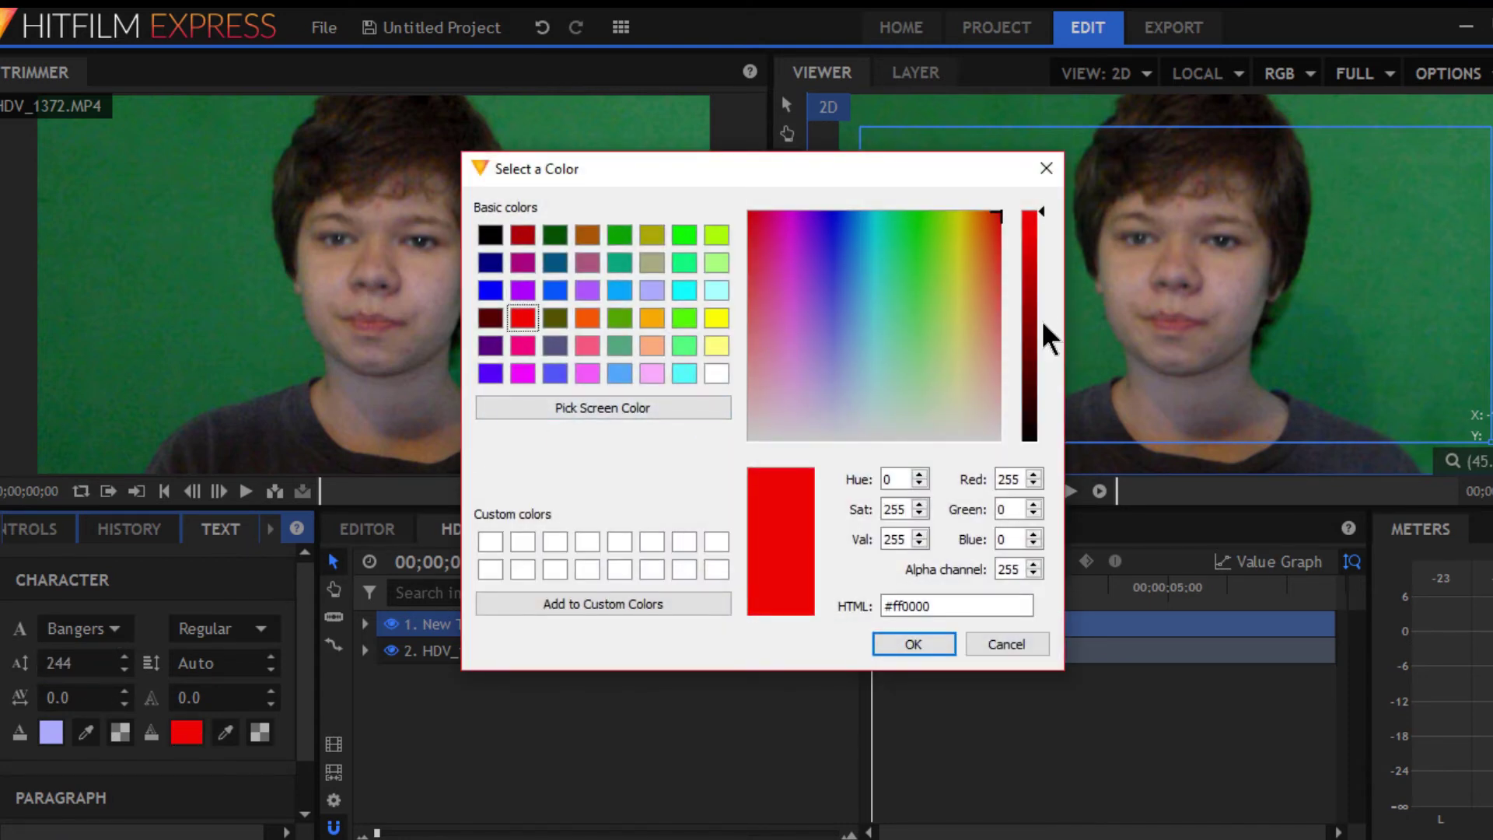
left_click_drag(1038, 361, 1034, 444)
left_click(913, 644)
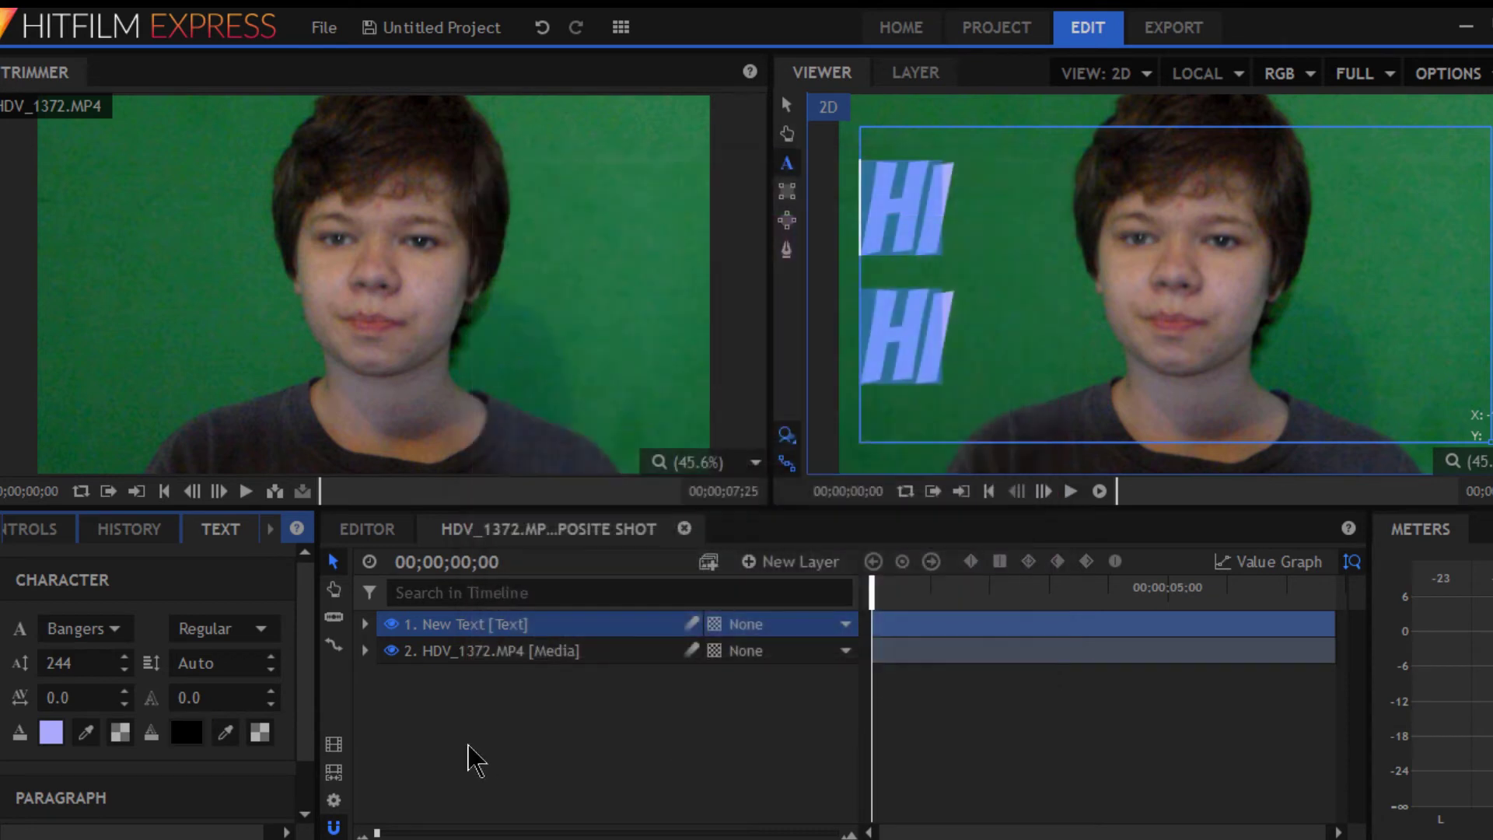
left_click_drag(187, 698, 203, 698)
left_click(567, 716)
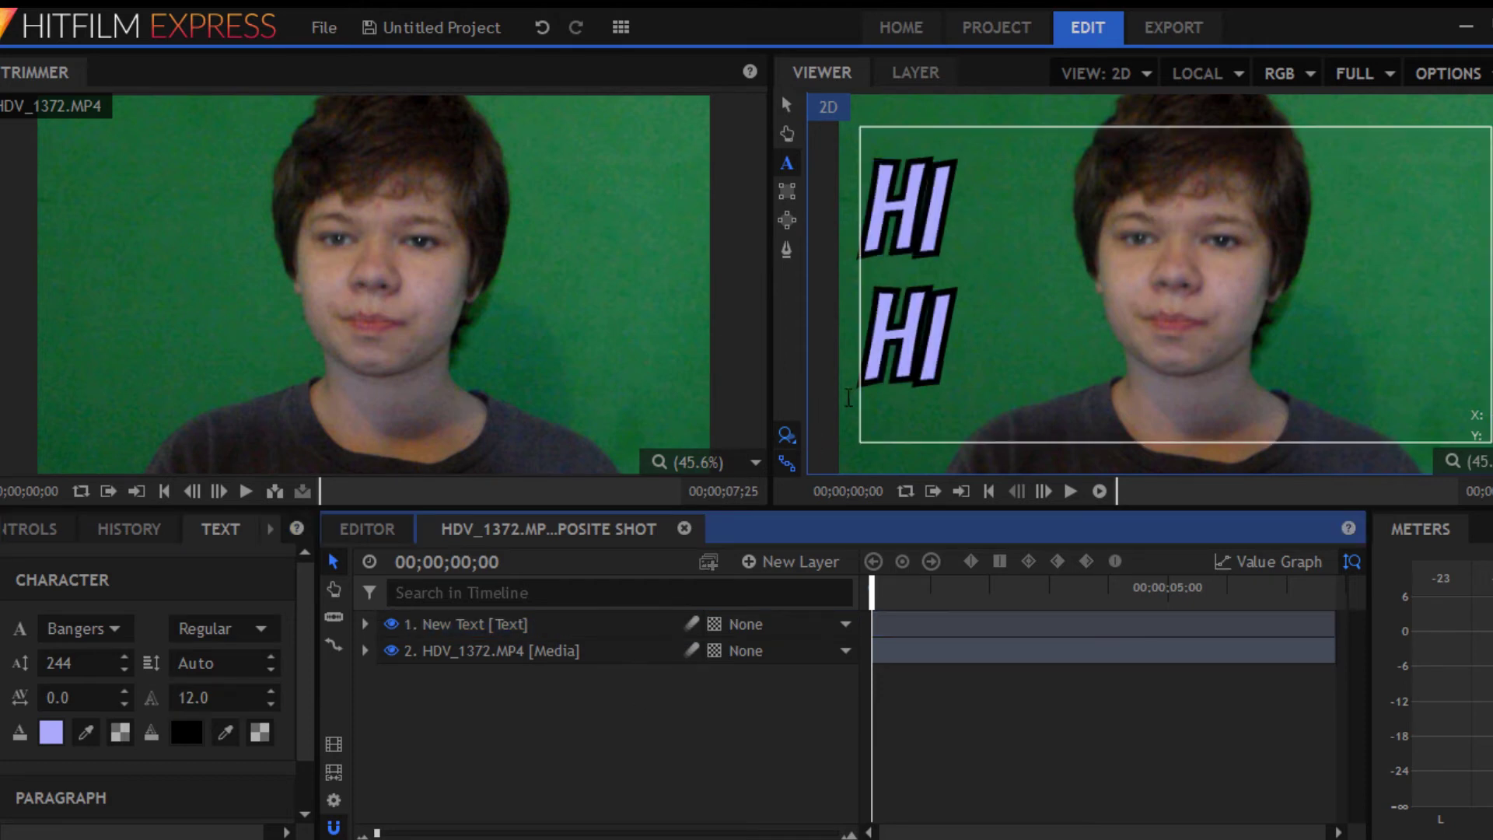
- Delete the HDV_1372.MP4 clip from the Editor timeline and close the composite shot tab
left_click(363, 534)
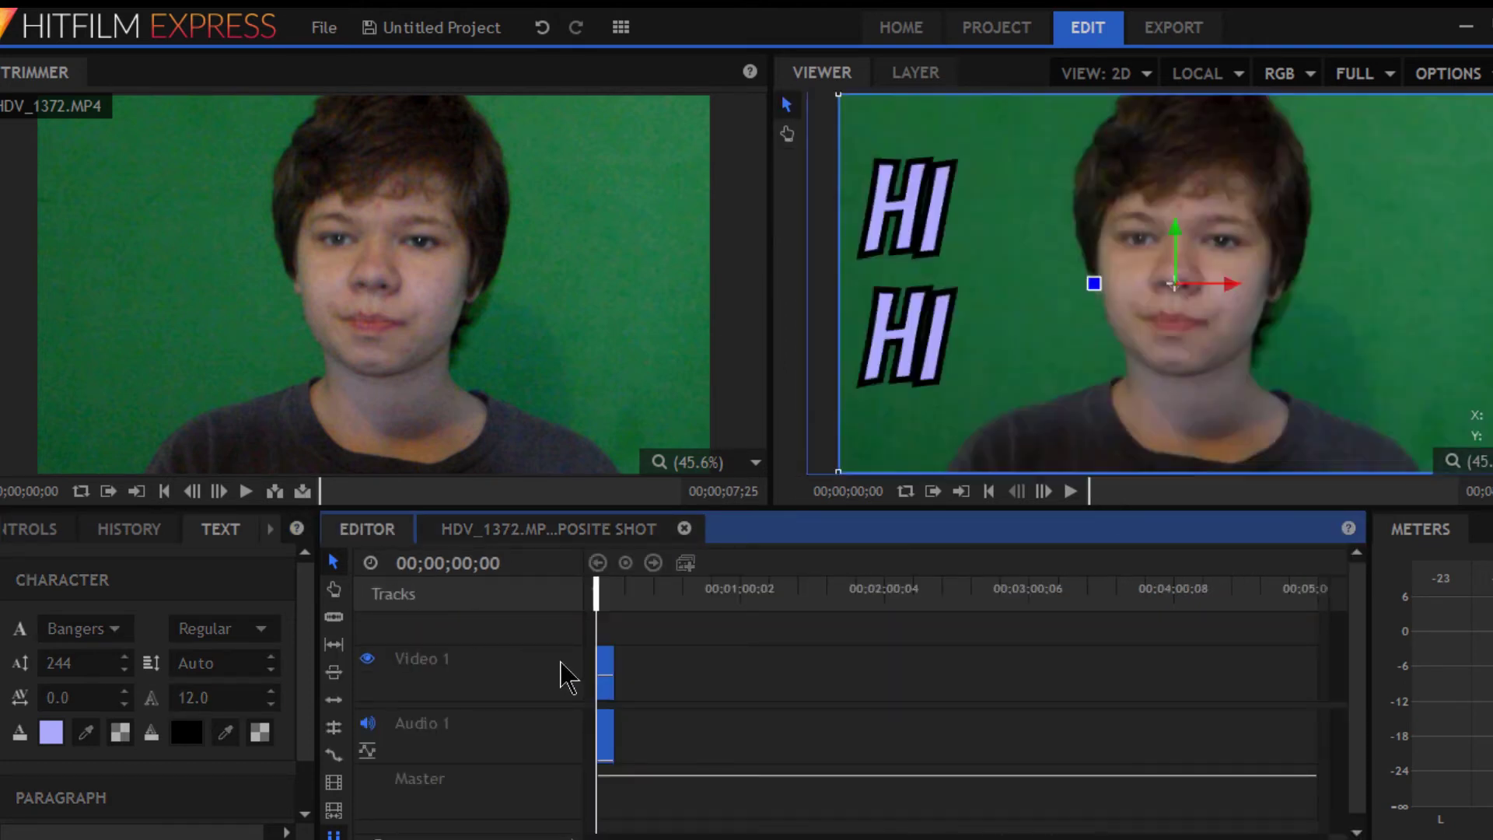
right_click(597, 676)
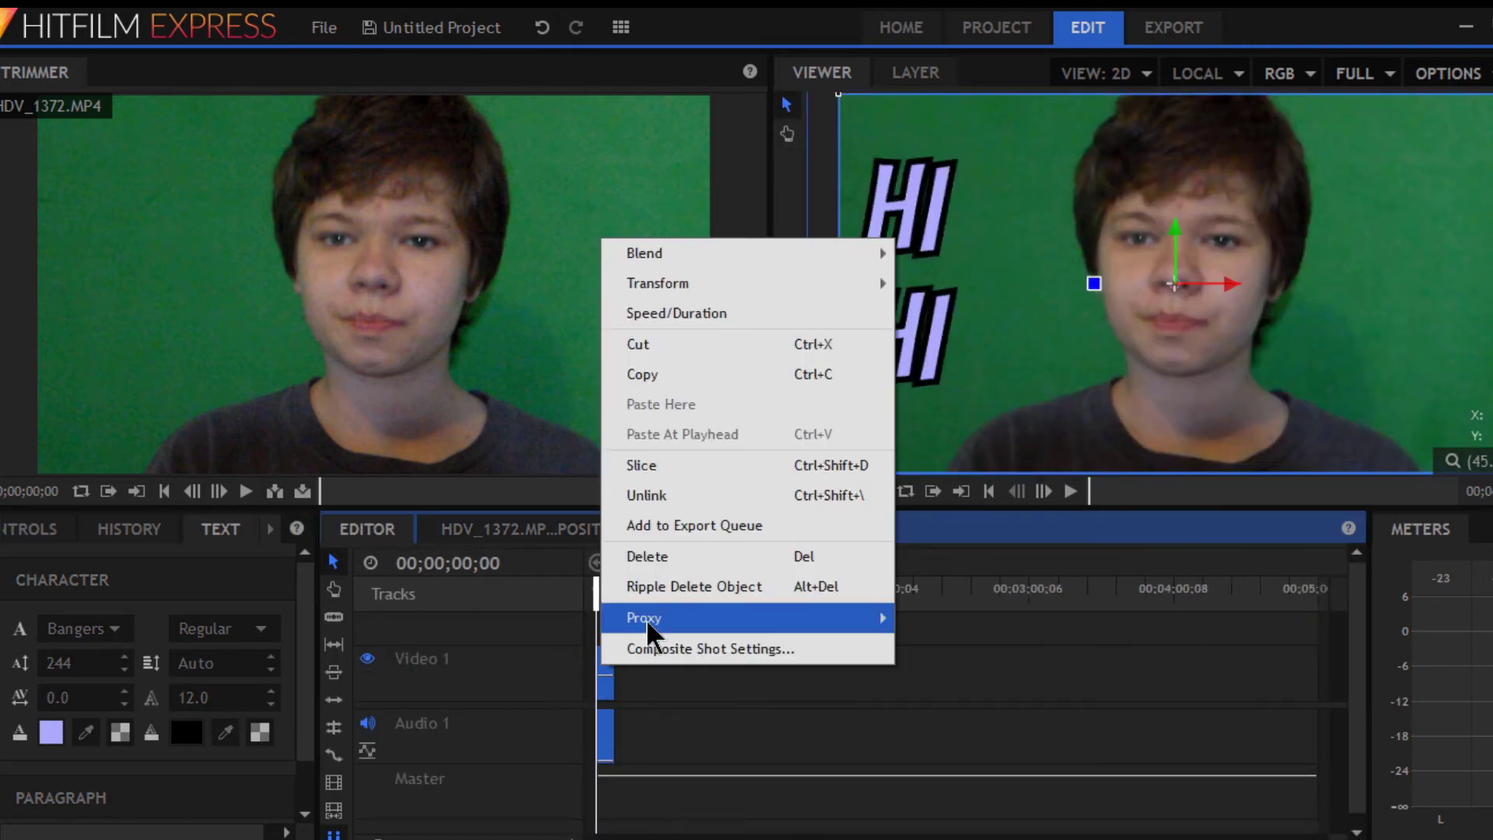
left_click(642, 556)
left_click(684, 528)
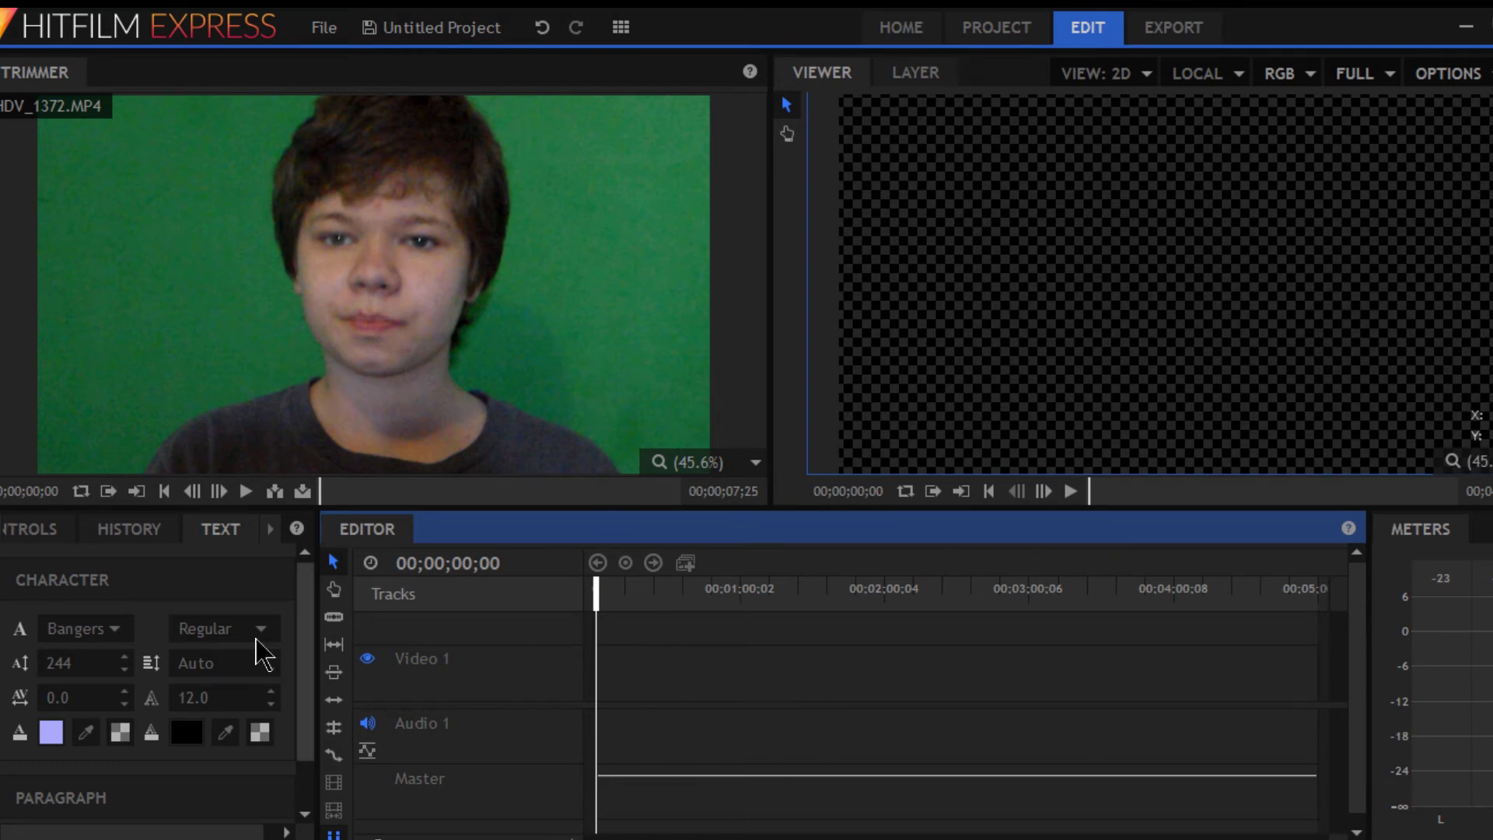
scroll(2, 546, "up", 3)
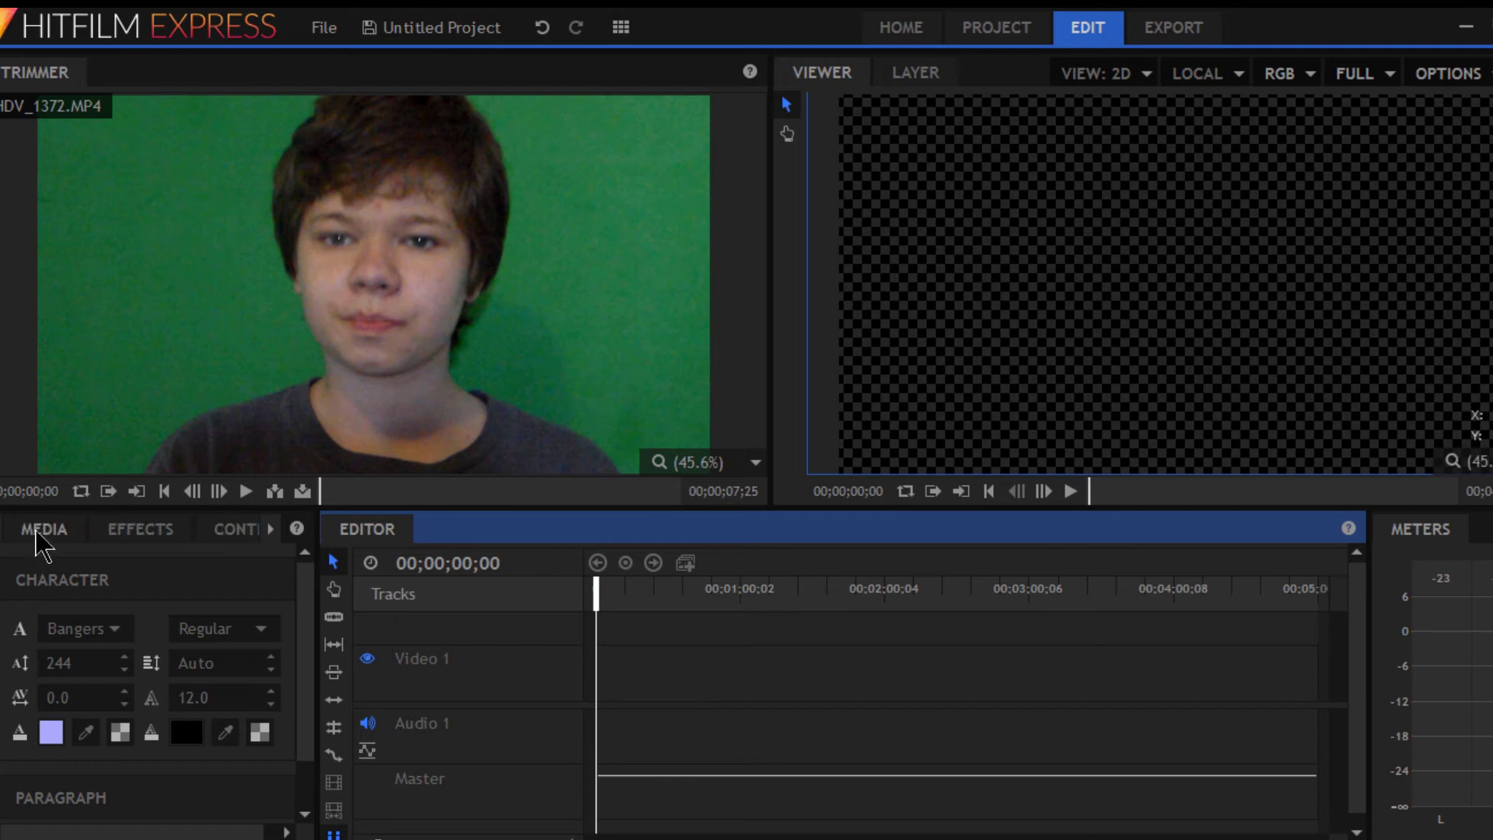
- Create Composite Shot 2 from the Media panel using 720p HD at 29.97 fps
left_click(40, 532)
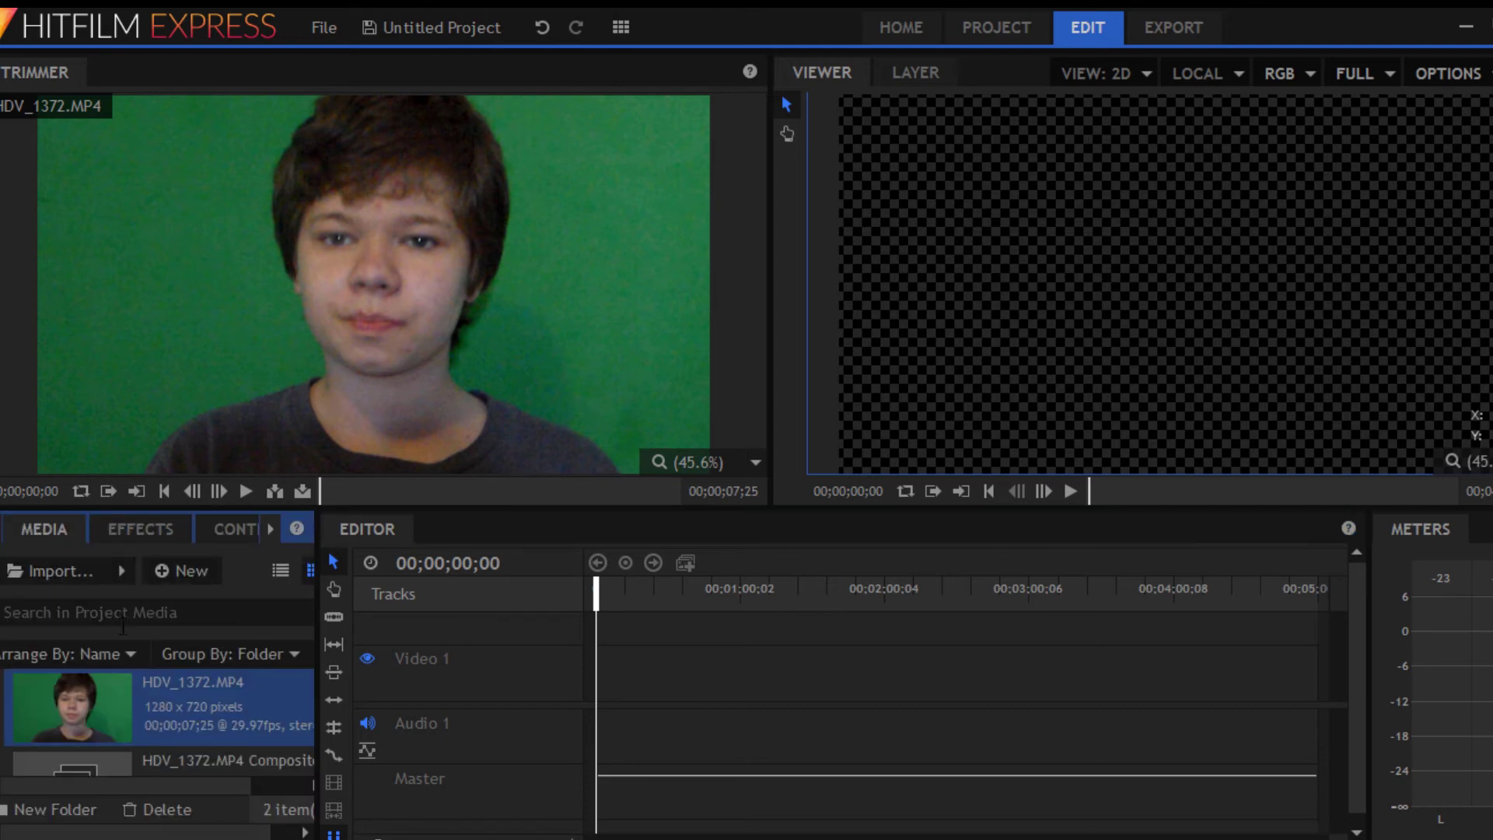
left_click(169, 578)
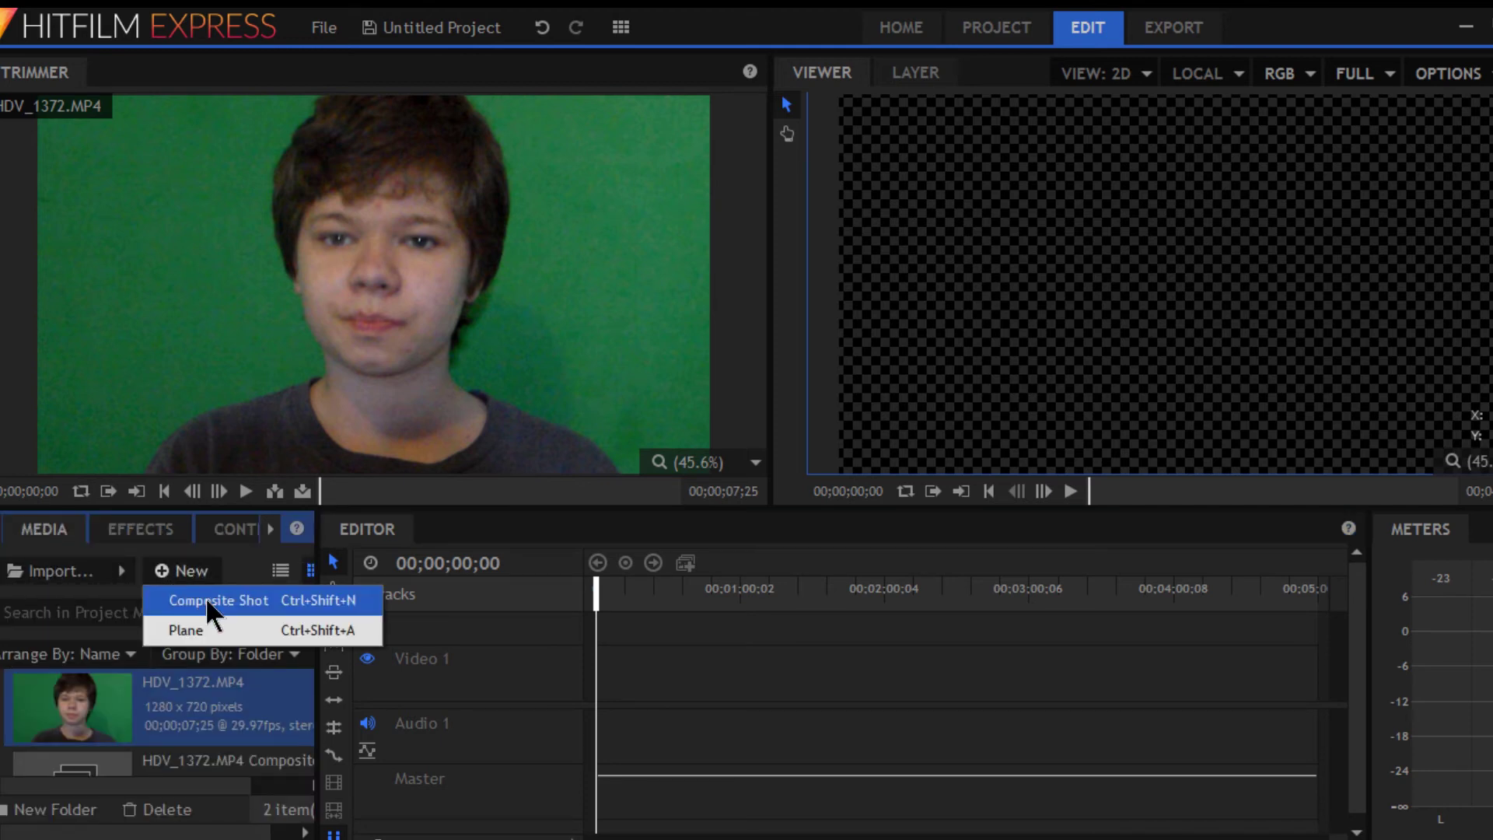
left_click(206, 596)
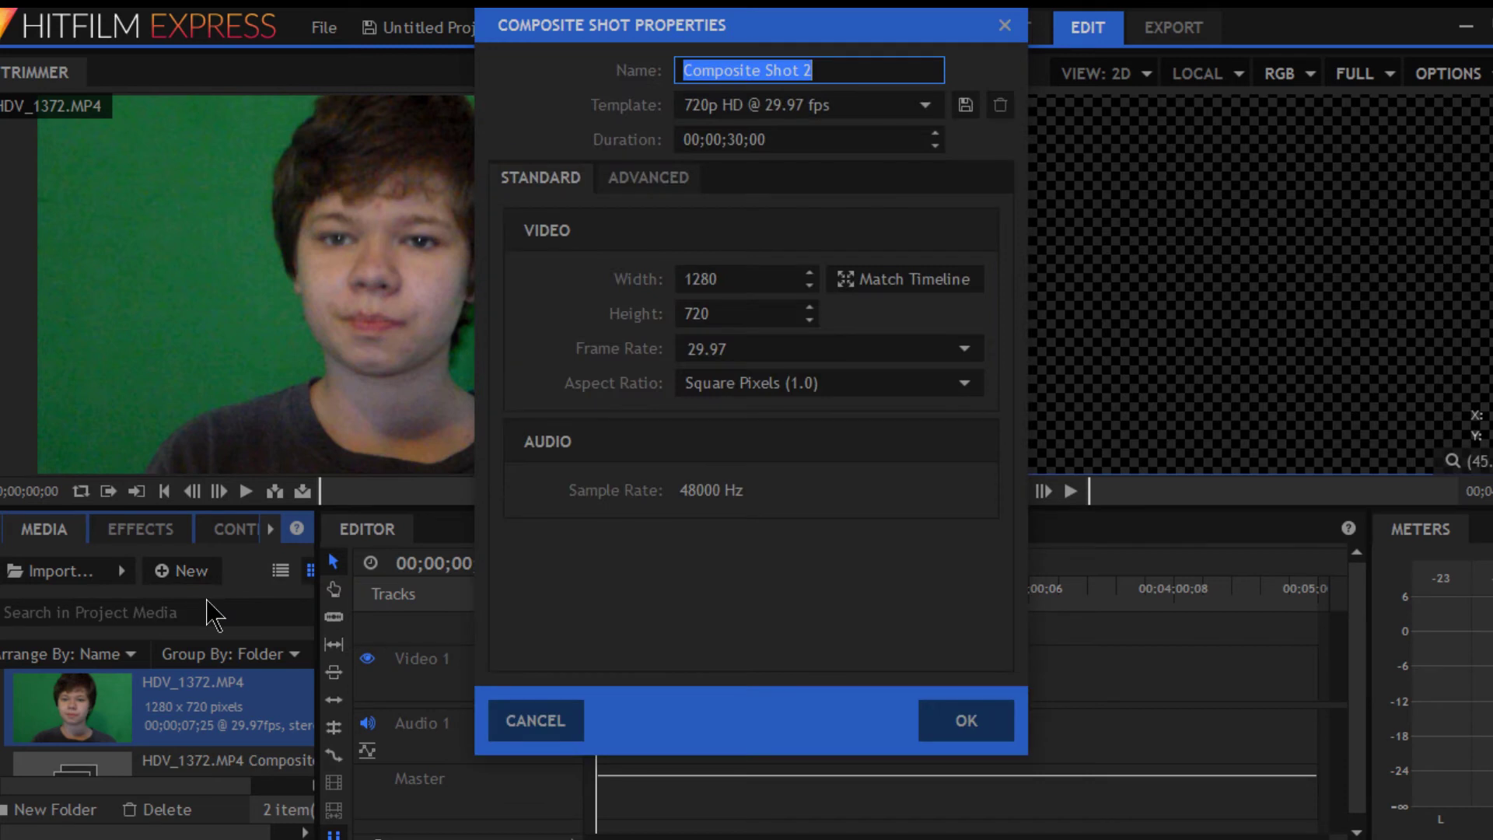
left_click(968, 719)
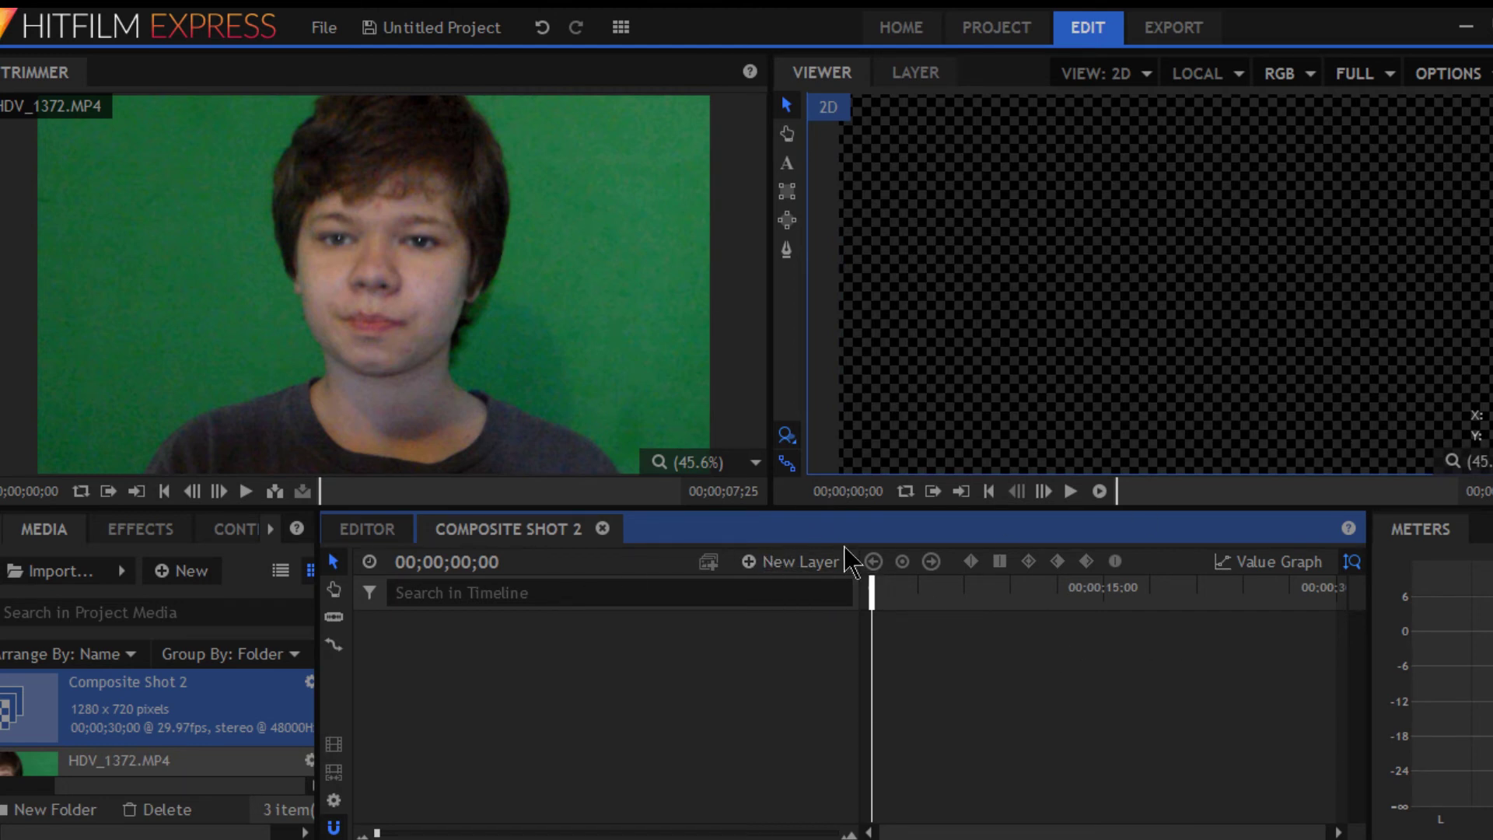
- Add a black 1280×720 plane layer to Composite Shot 2
left_click(770, 563)
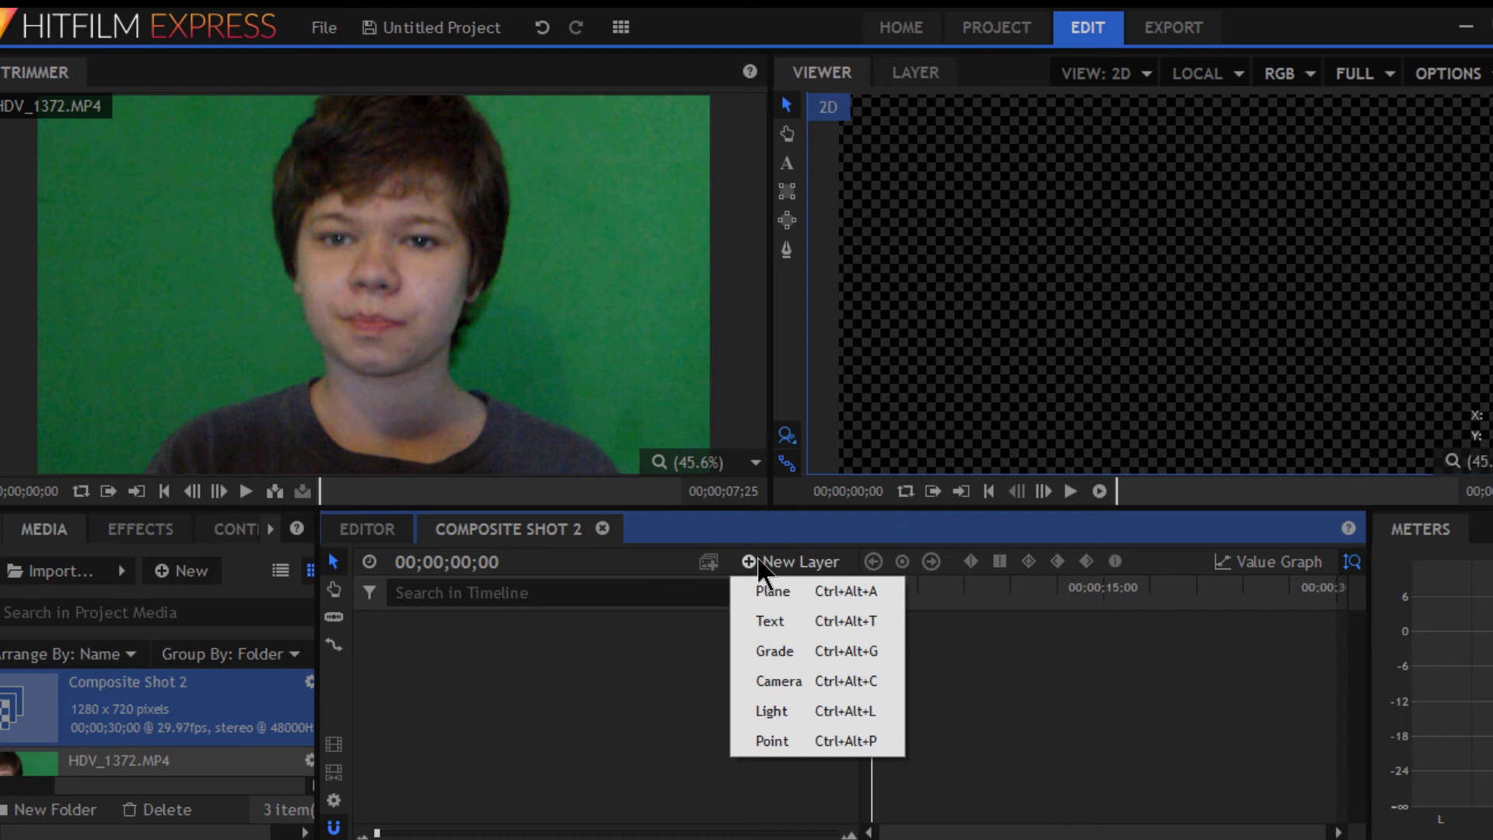
left_click(800, 592)
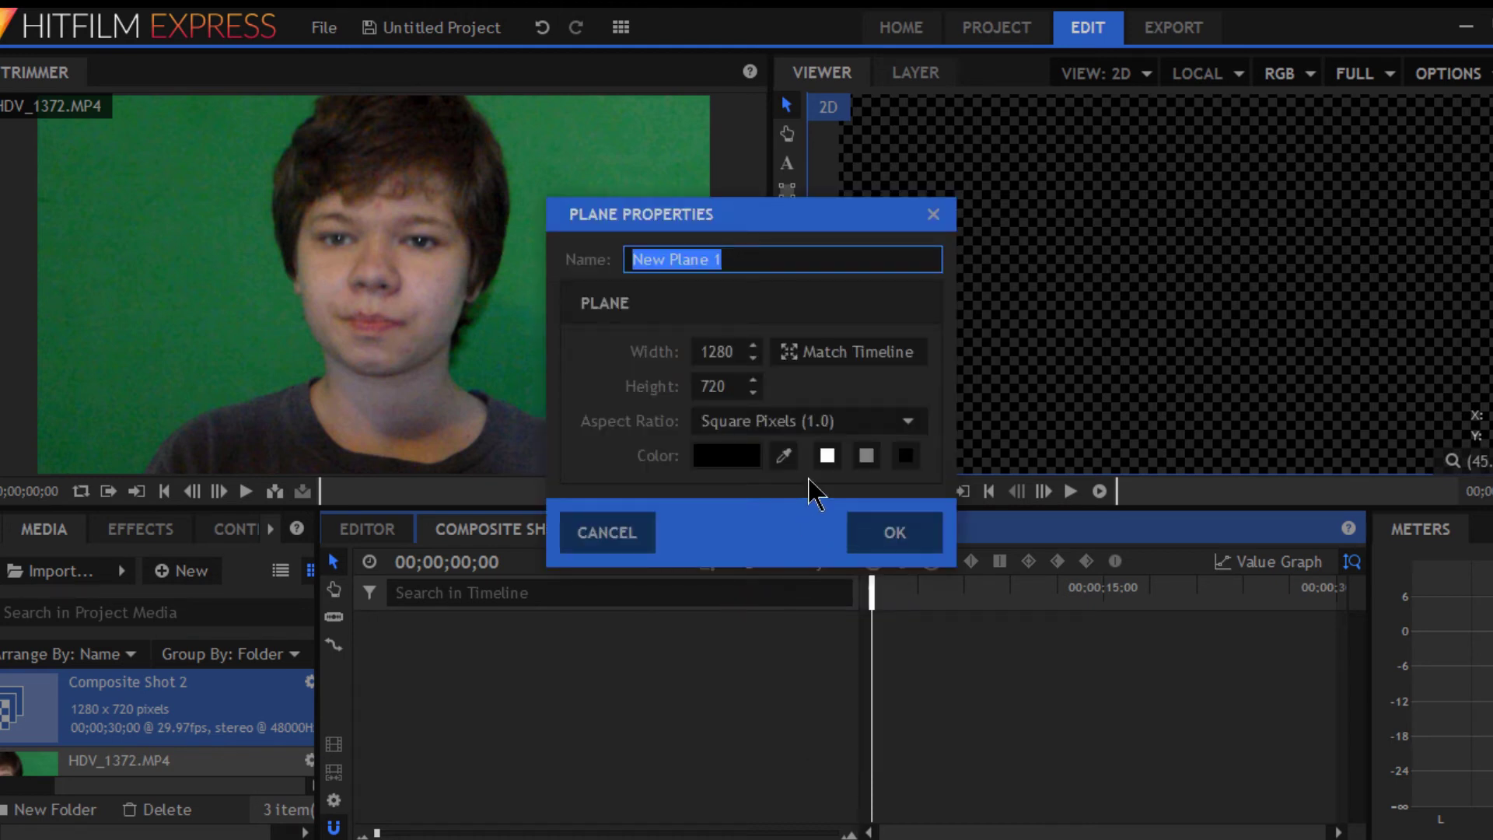
left_click(878, 532)
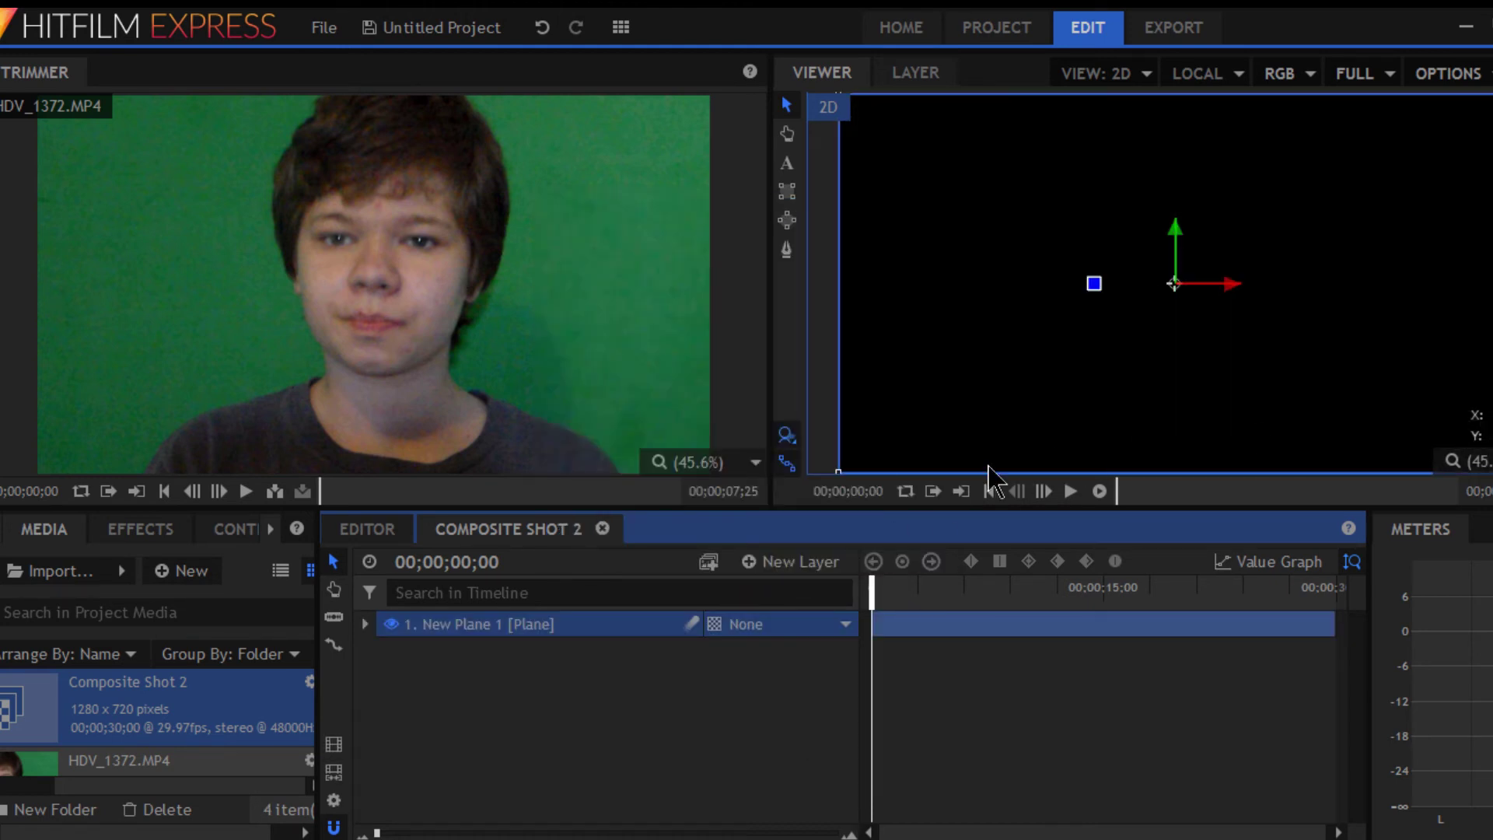
- Add a new text layer above the black plane
left_click(792, 569)
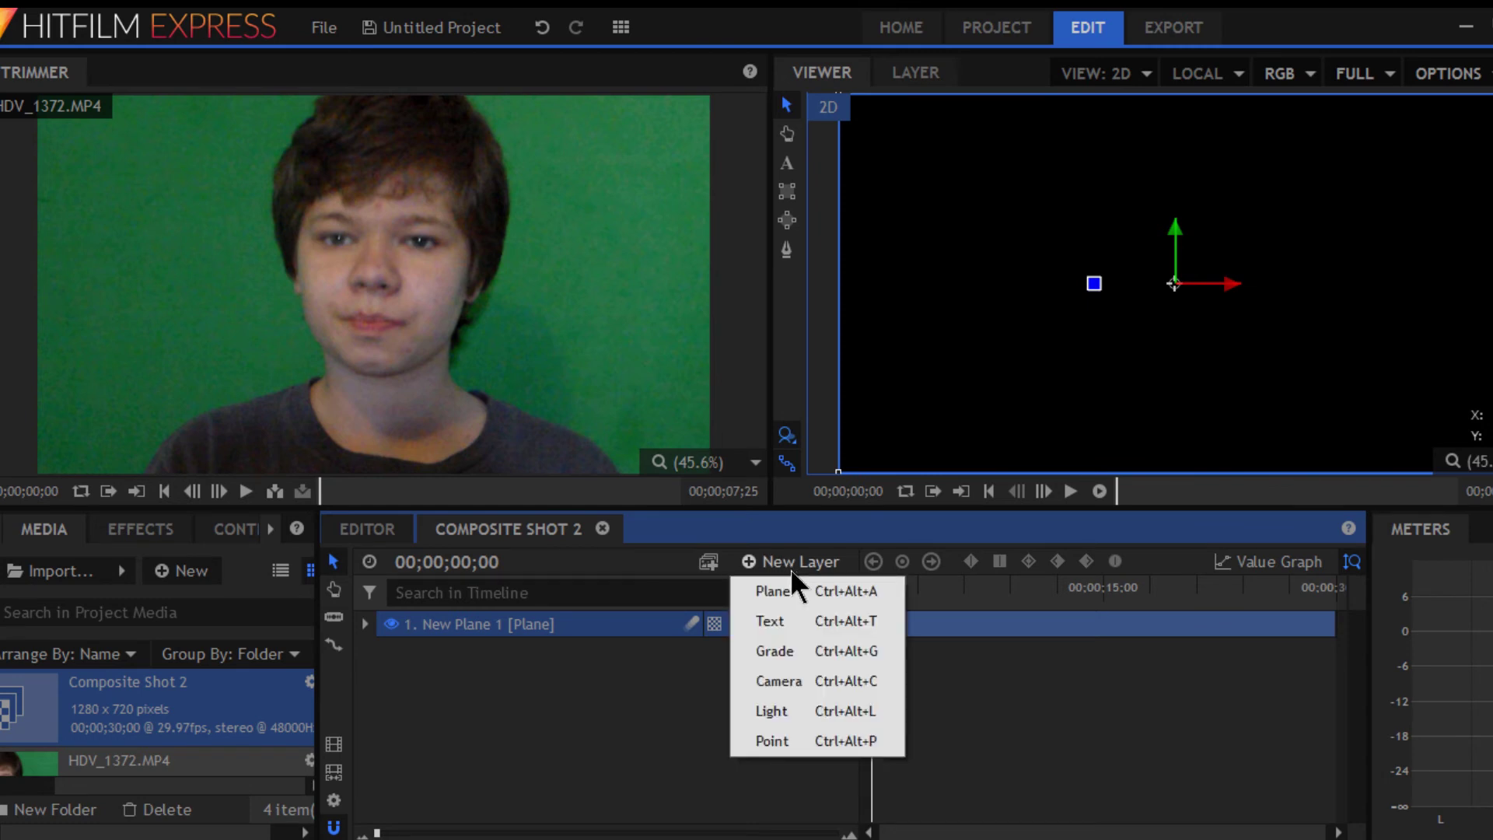
left_click(804, 618)
left_click(846, 483)
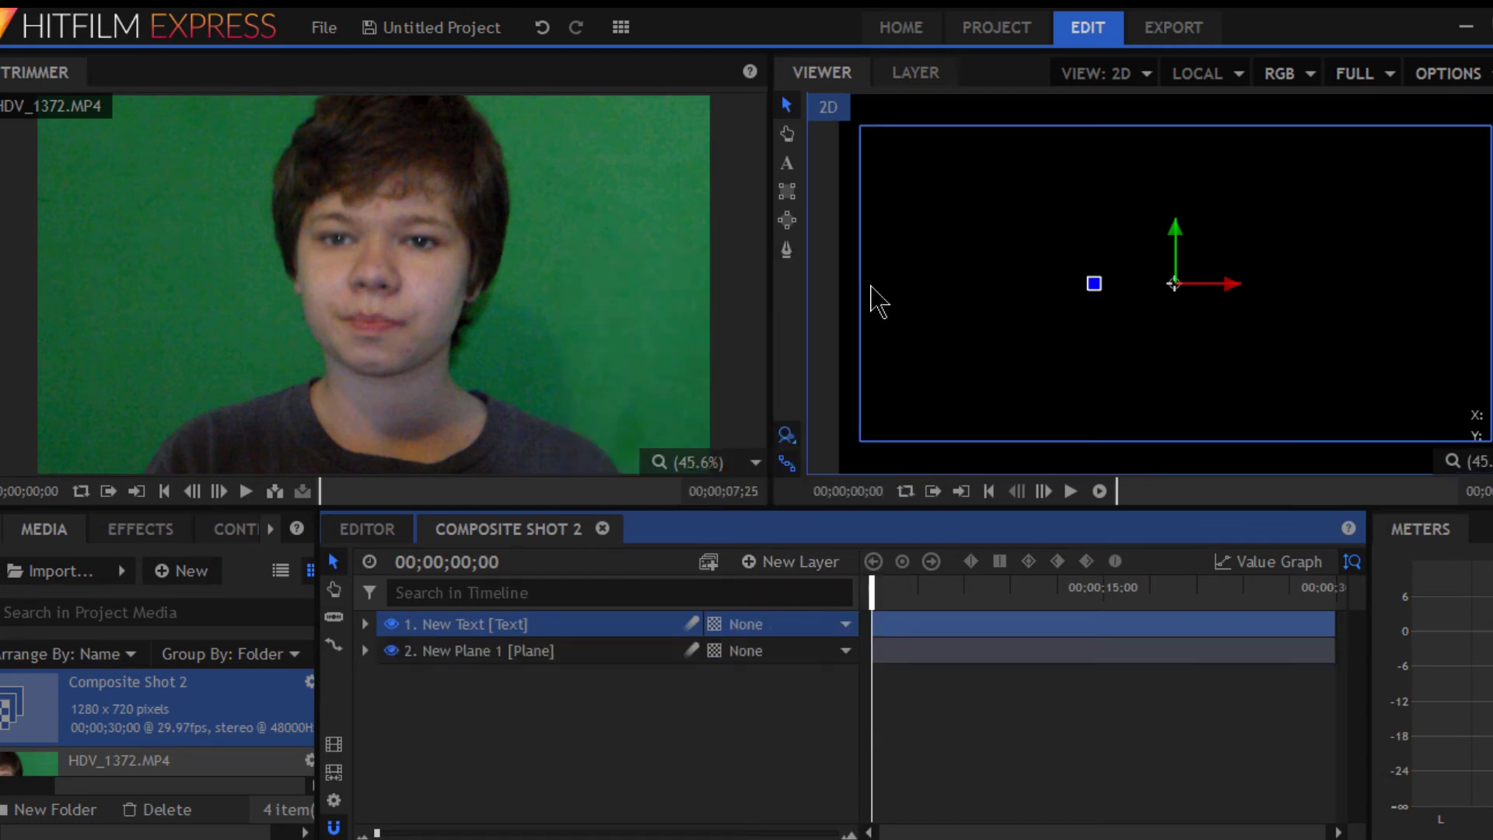
- Start typing two lines of large lavender placeholder capitals in the viewer over the black plane
left_click(786, 163)
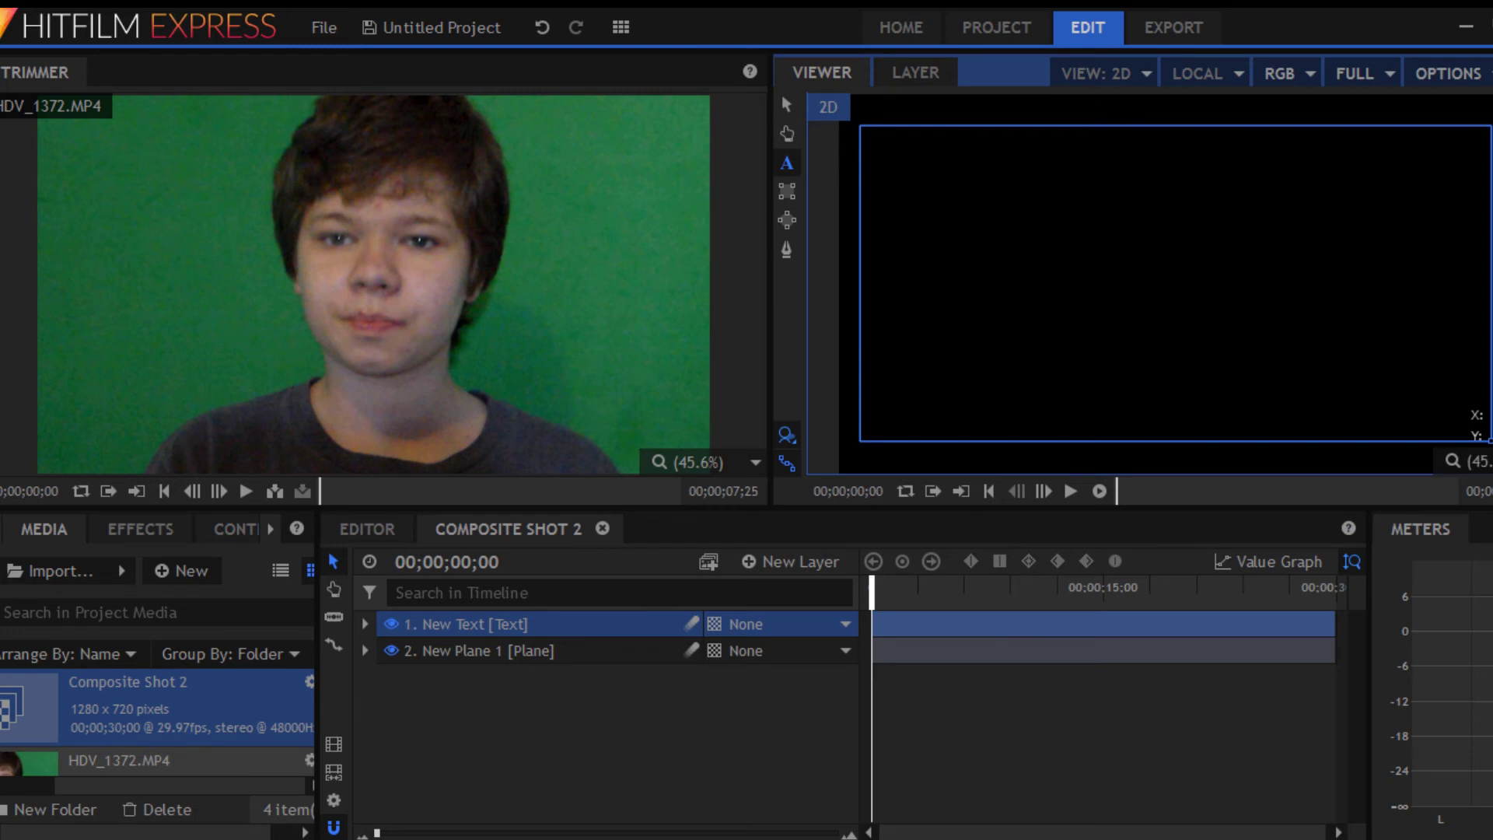
type("NHJGHJGCHJFHJFGJGJGHJGJH")
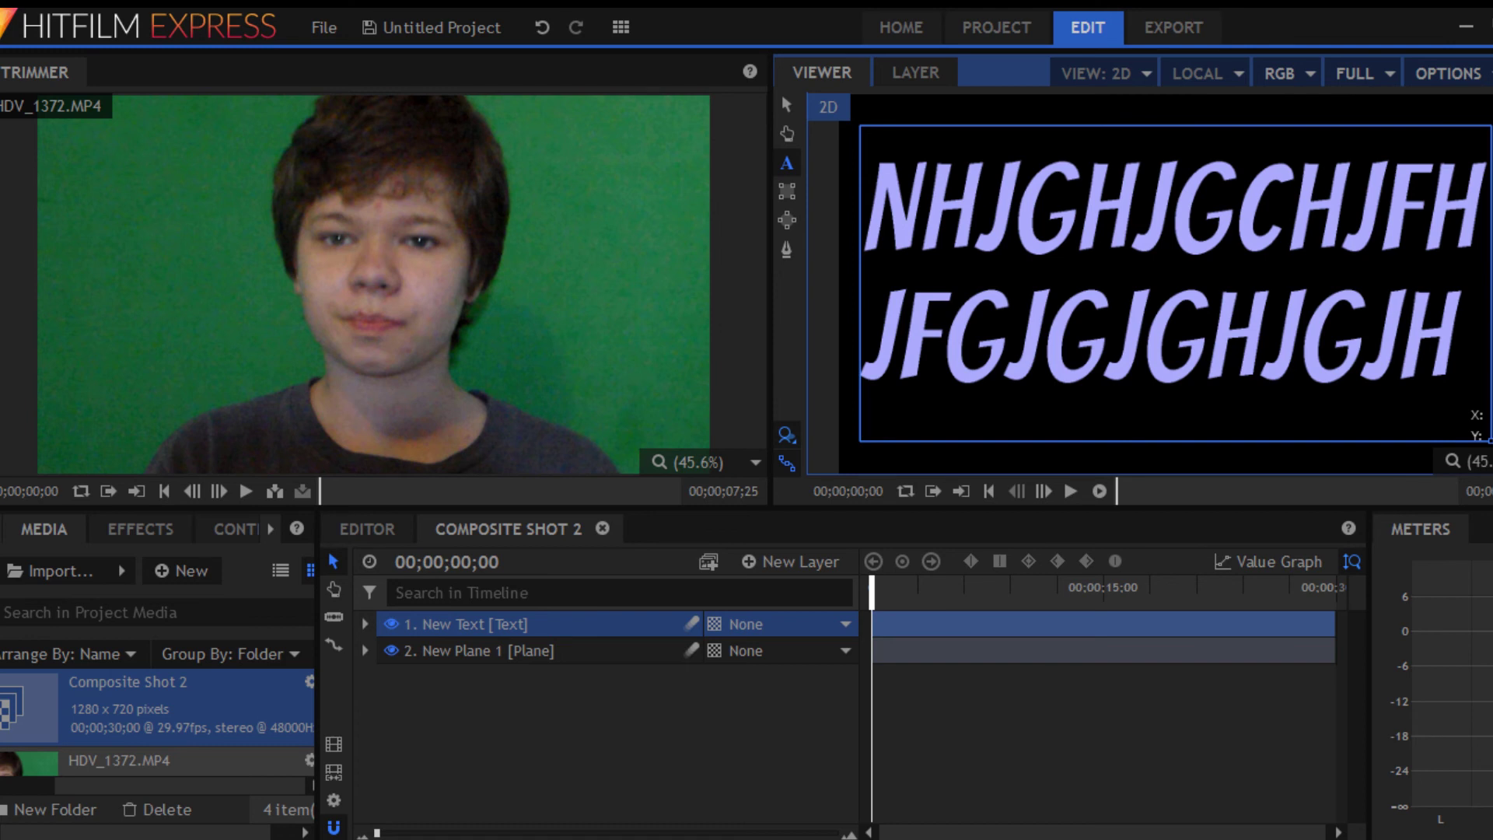
- Select all the placeholder letters so they can be replaced with a shorter line
left_click_drag(1453, 339, 1298, 339)
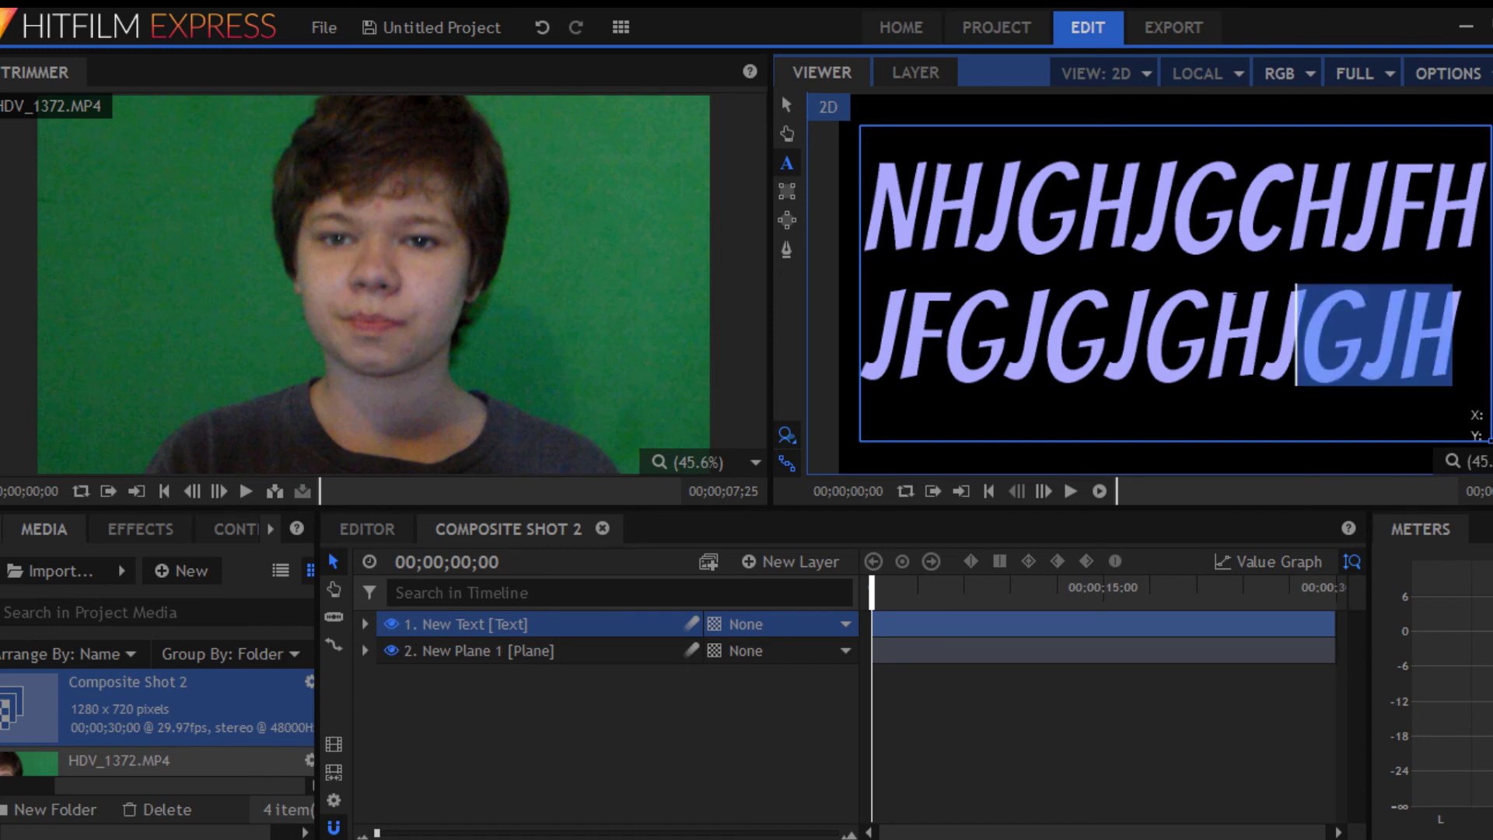
key("ctrl+a")
type("JHGJGHJ")
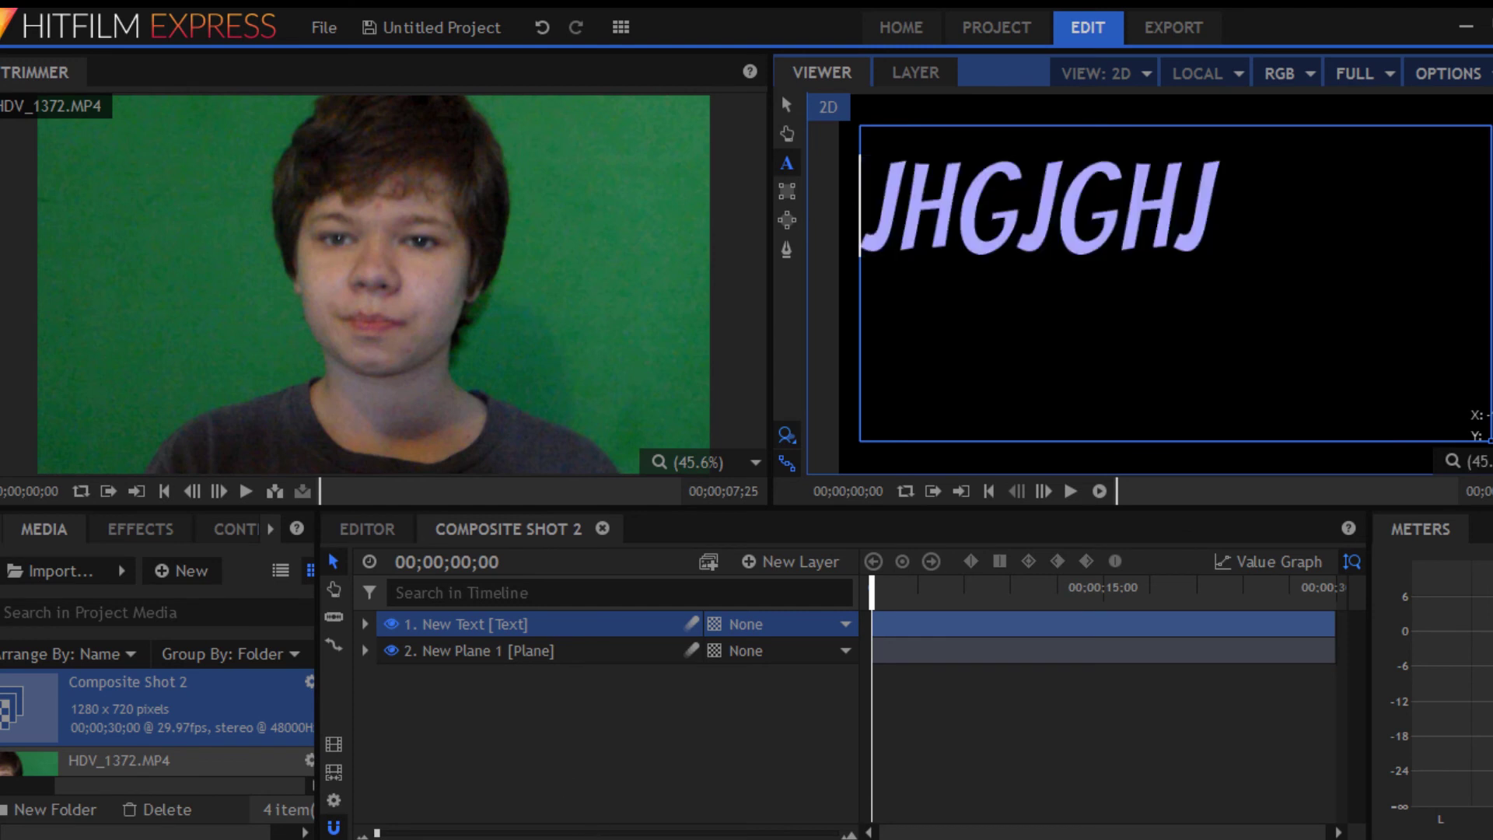
left_click_drag(1213, 205, 1014, 205)
key("ctrl+a")
- Delete all the selected text, leaving the text layer empty
key("BackSpace")
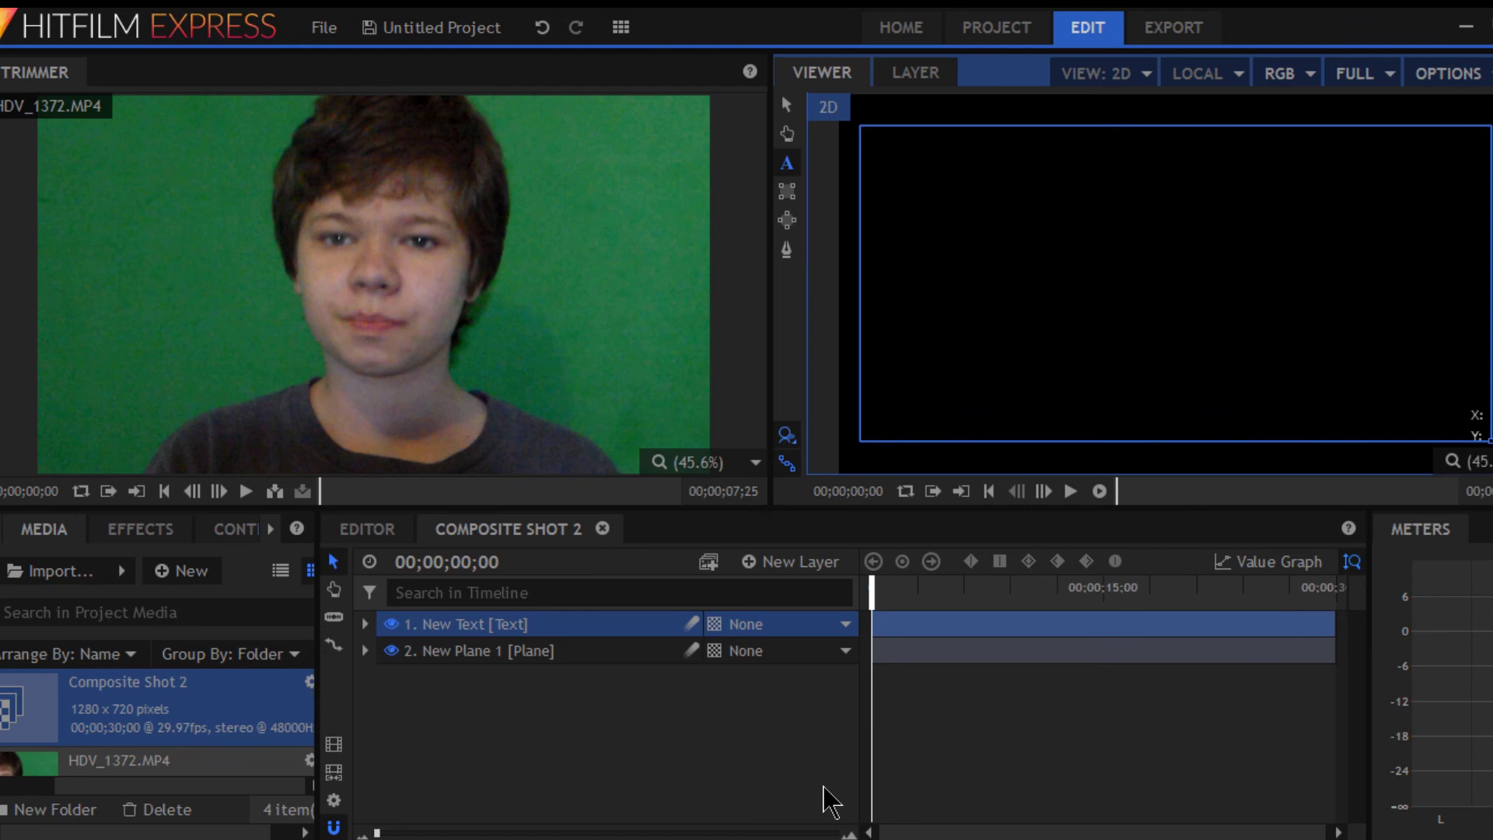
key("alt+Tab")
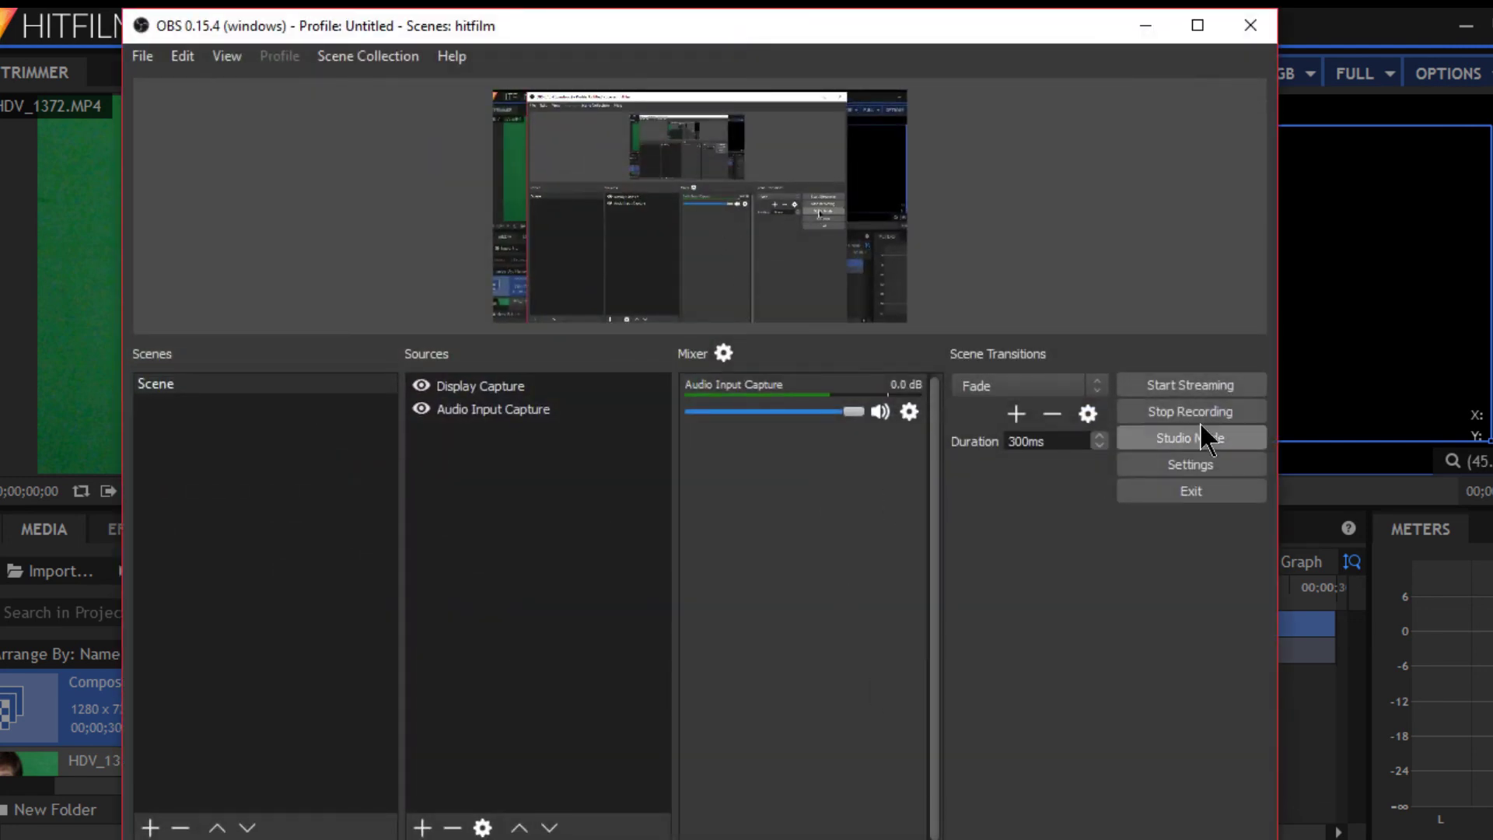
left_click(1243, 422)
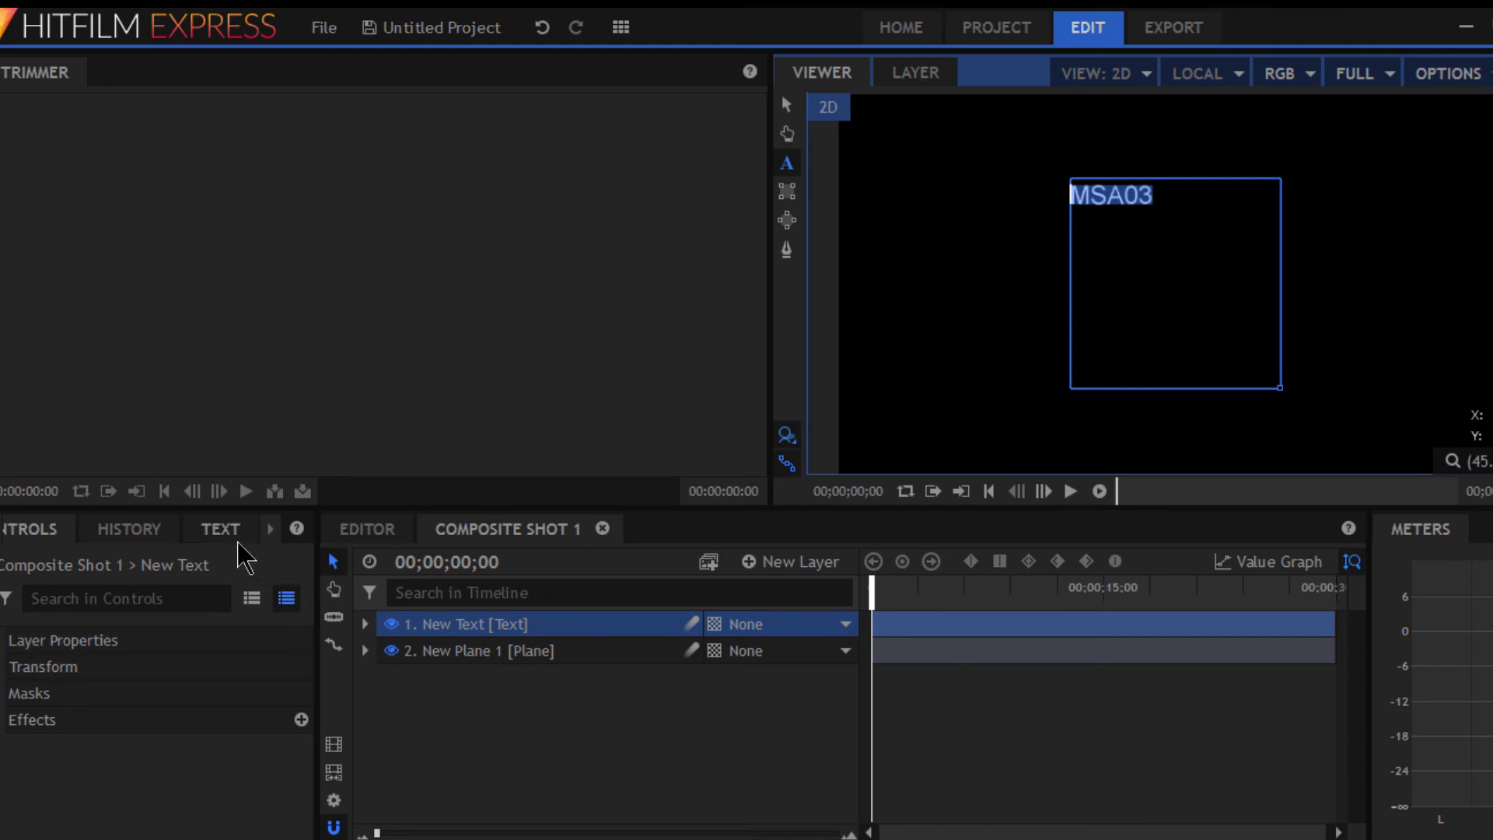
- Set MSA03 tracking to 5.0, try right and centre alignment, and finish on left align
left_click(224, 533)
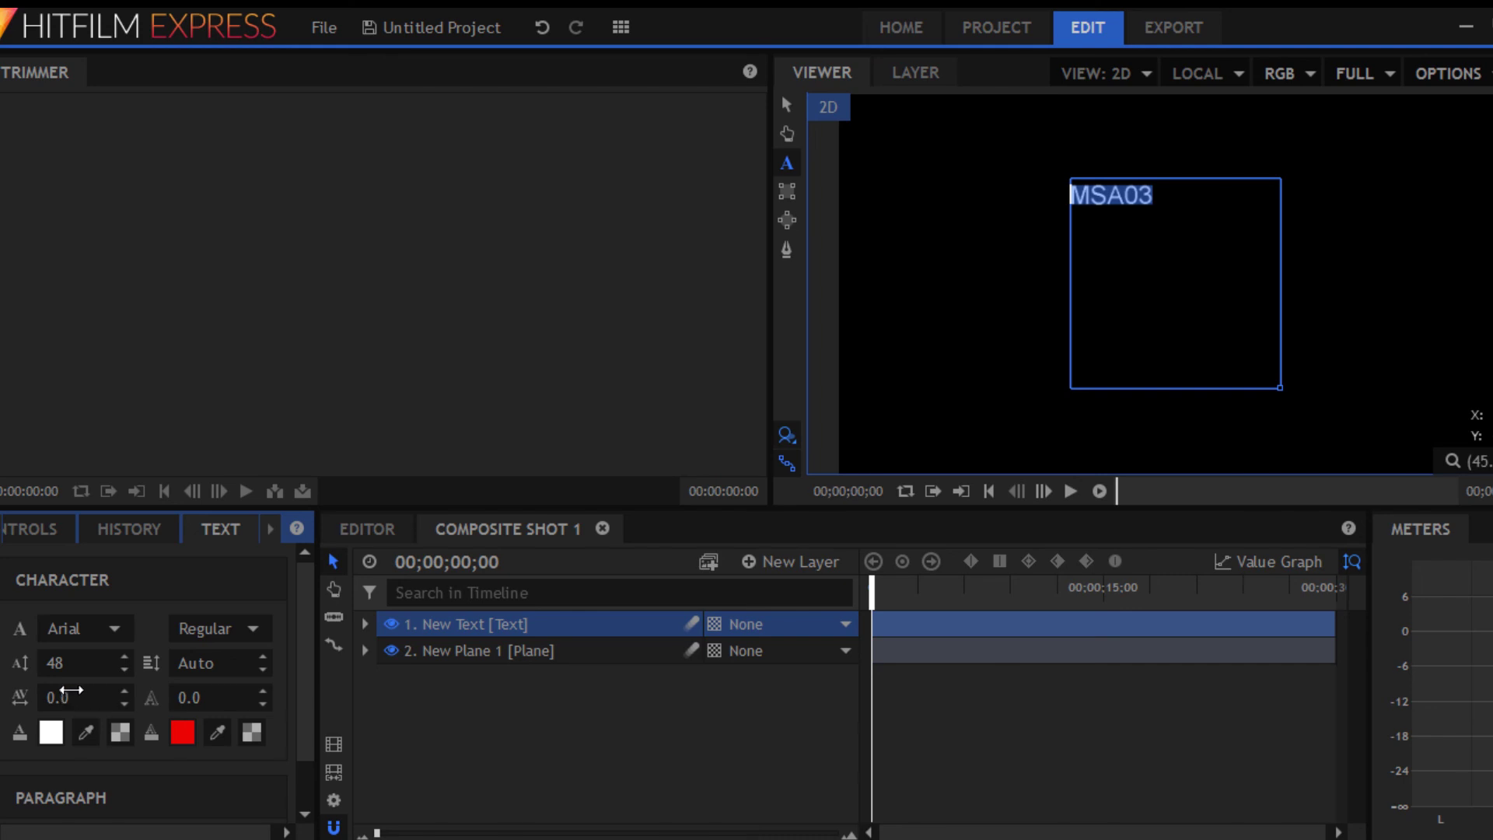
mouse_move(70, 697)
left_mouse_down()
mouse_move(117, 697)
mouse_move(47, 695)
left_mouse_up()
type("5")
scroll(233, 767, "down", 1)
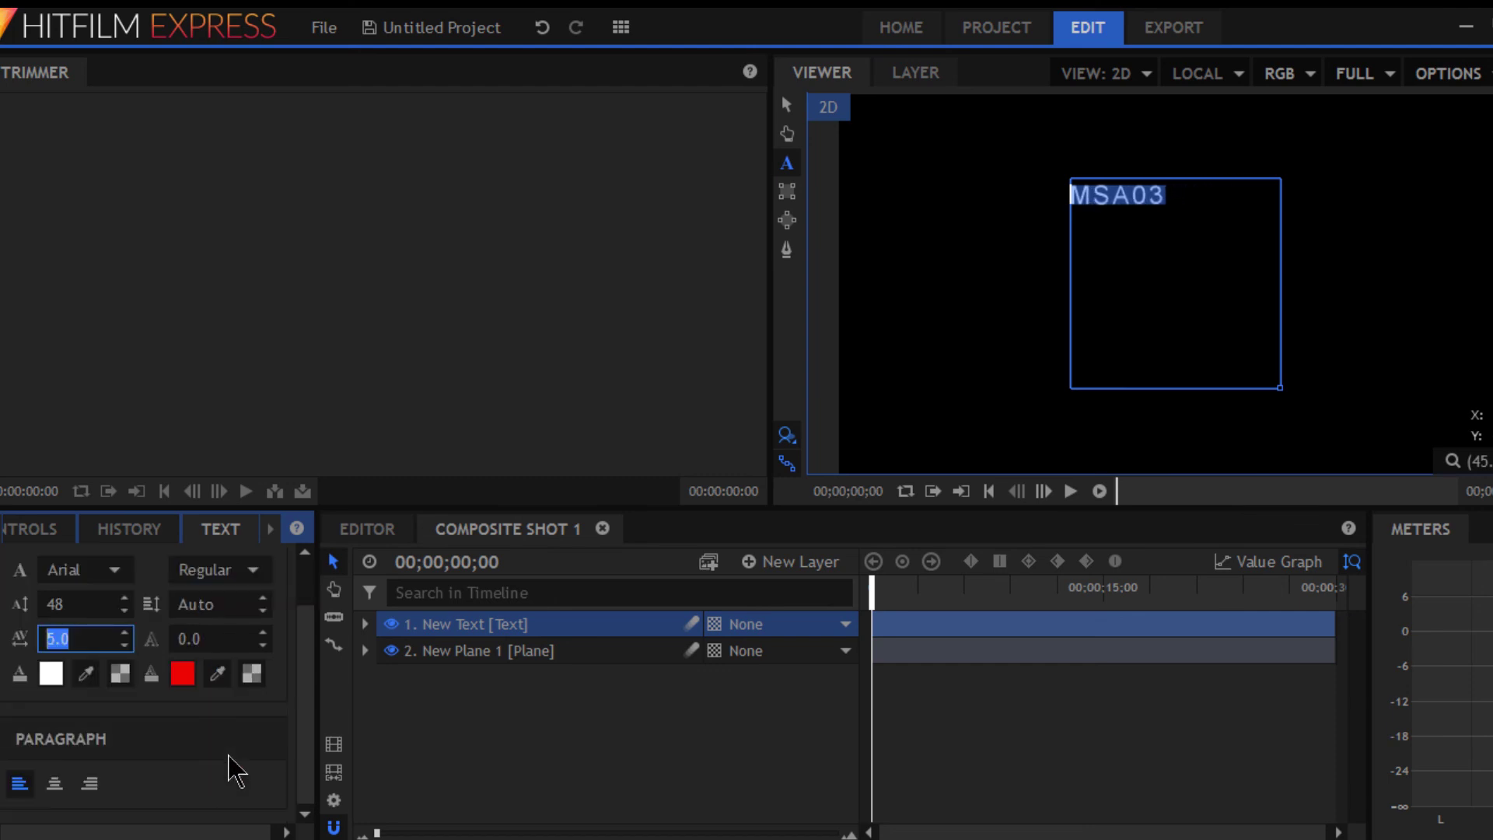
left_click(54, 783)
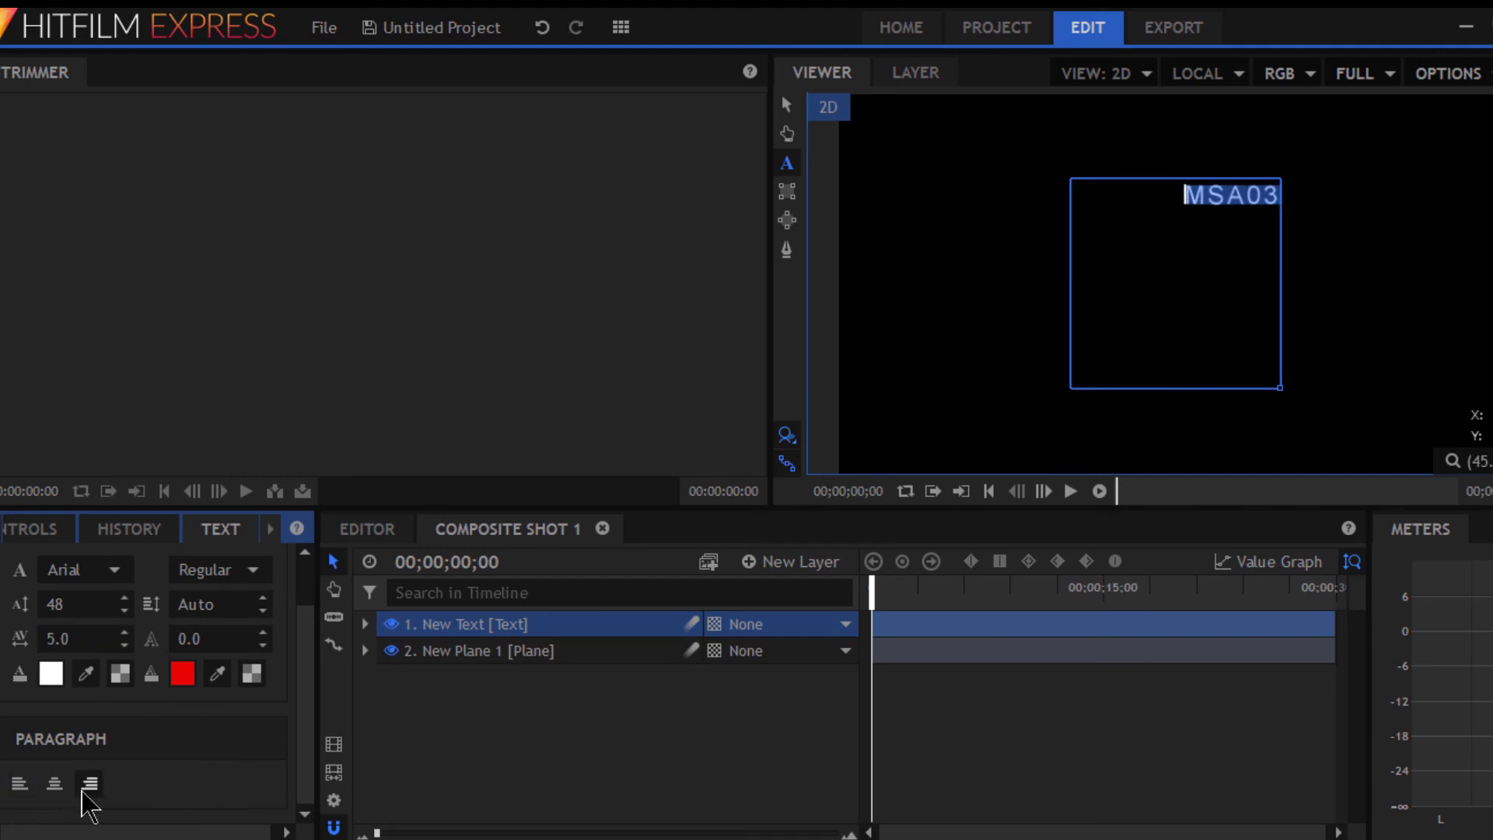
left_click(54, 782)
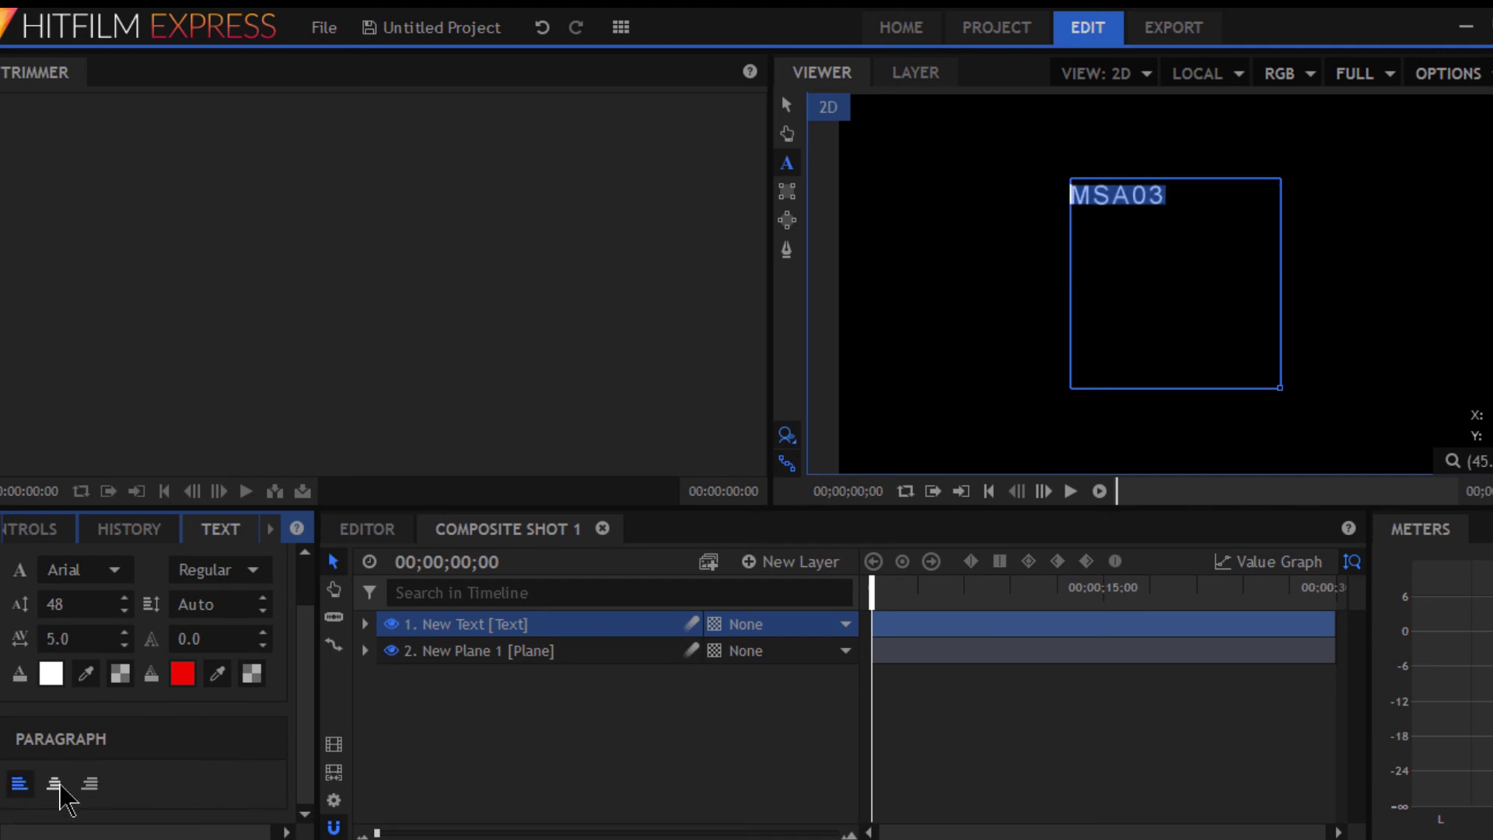
left_click(90, 782)
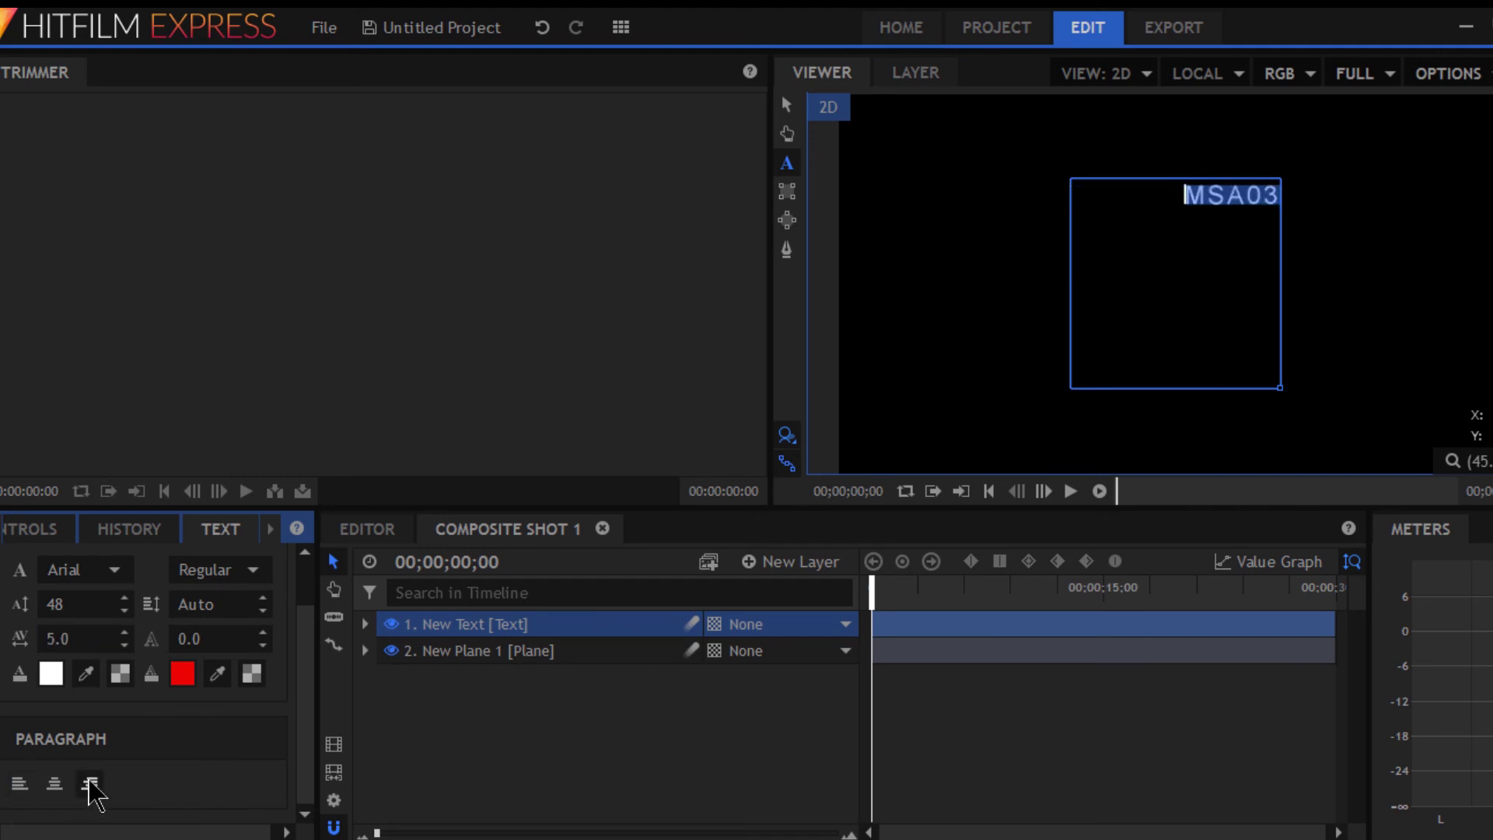
left_click(18, 784)
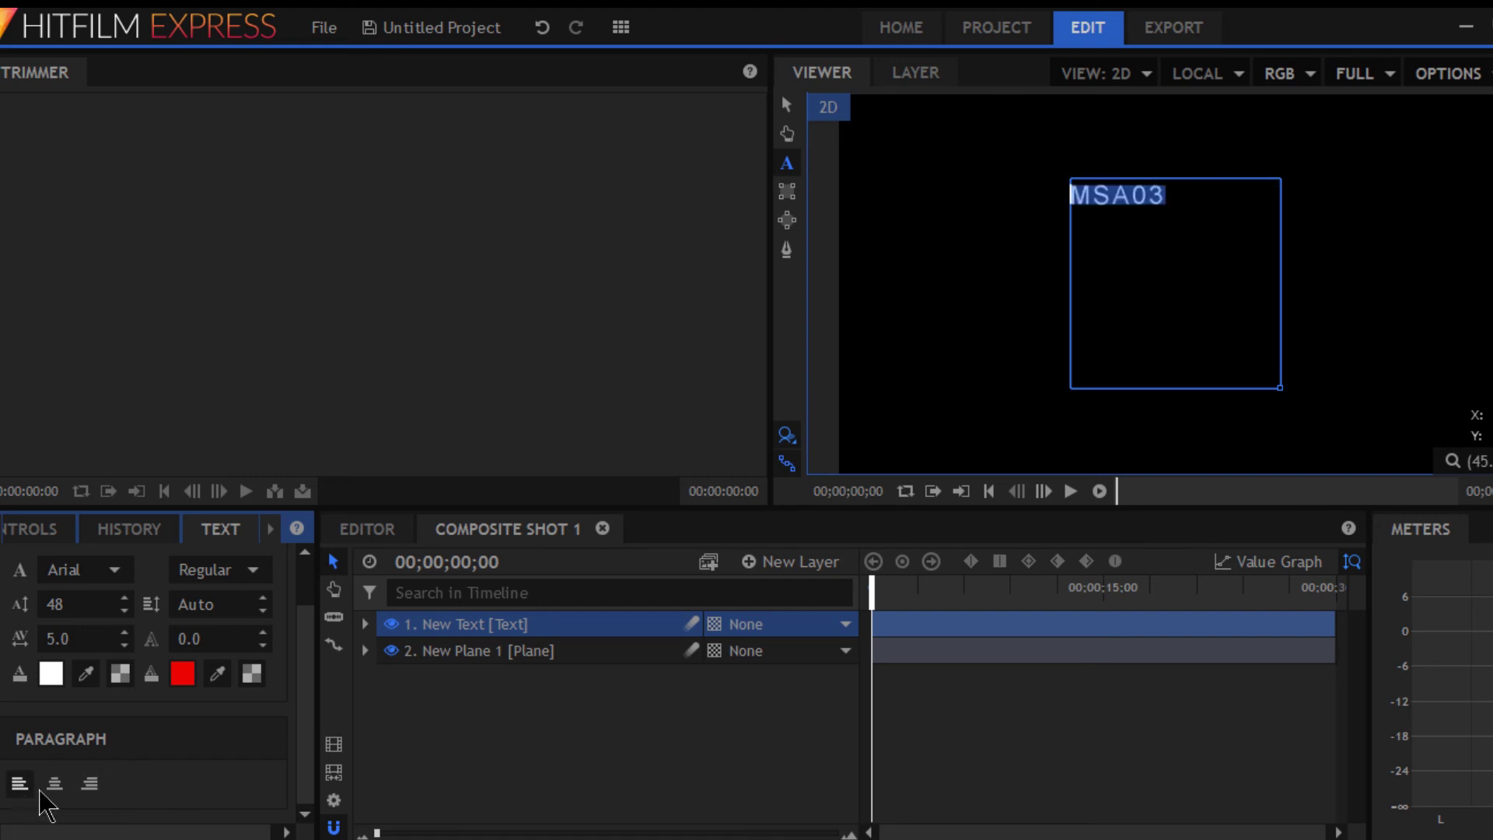
left_click(88, 786)
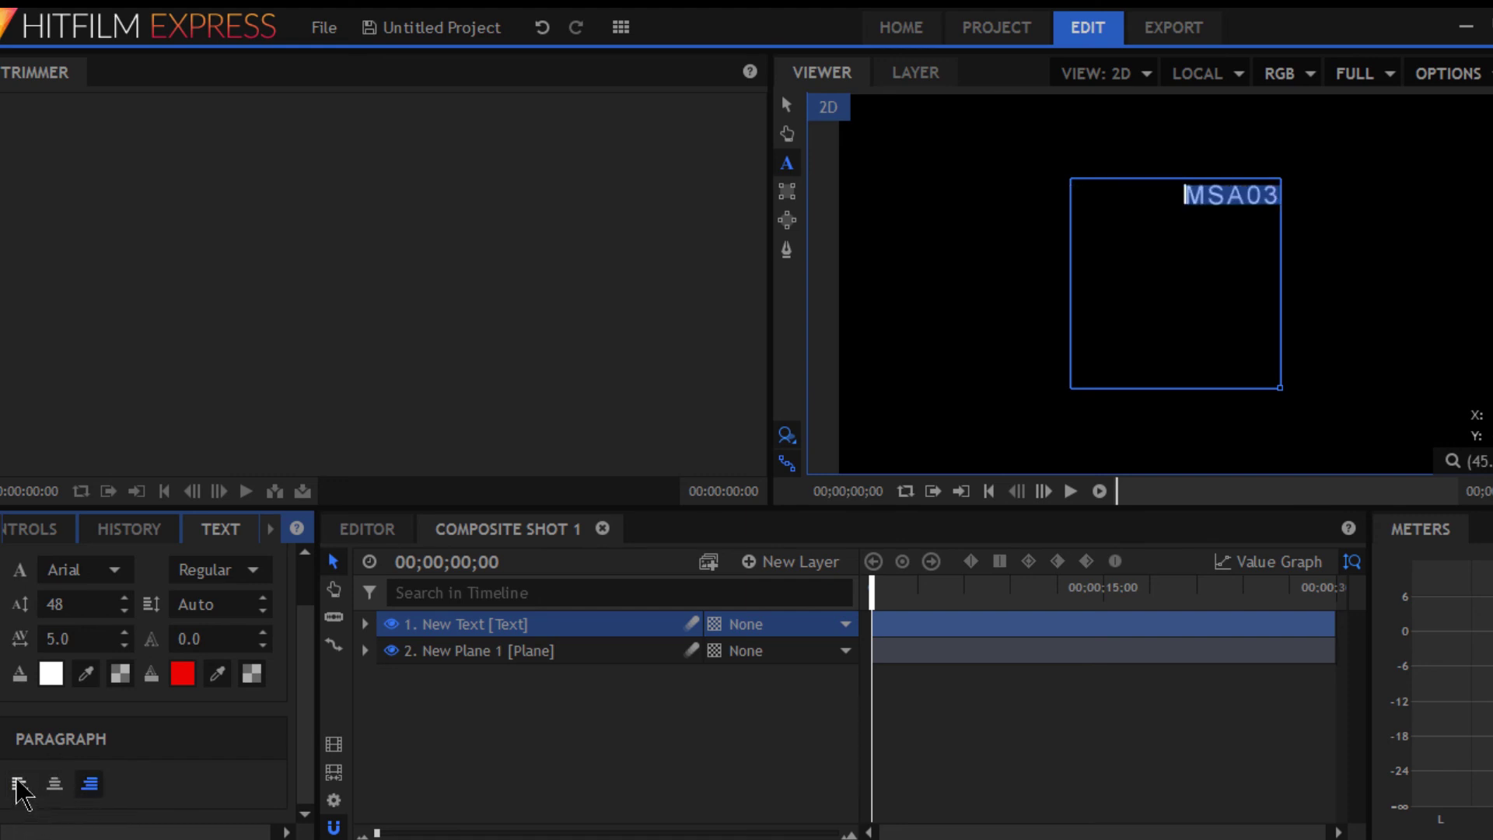
left_click(19, 785)
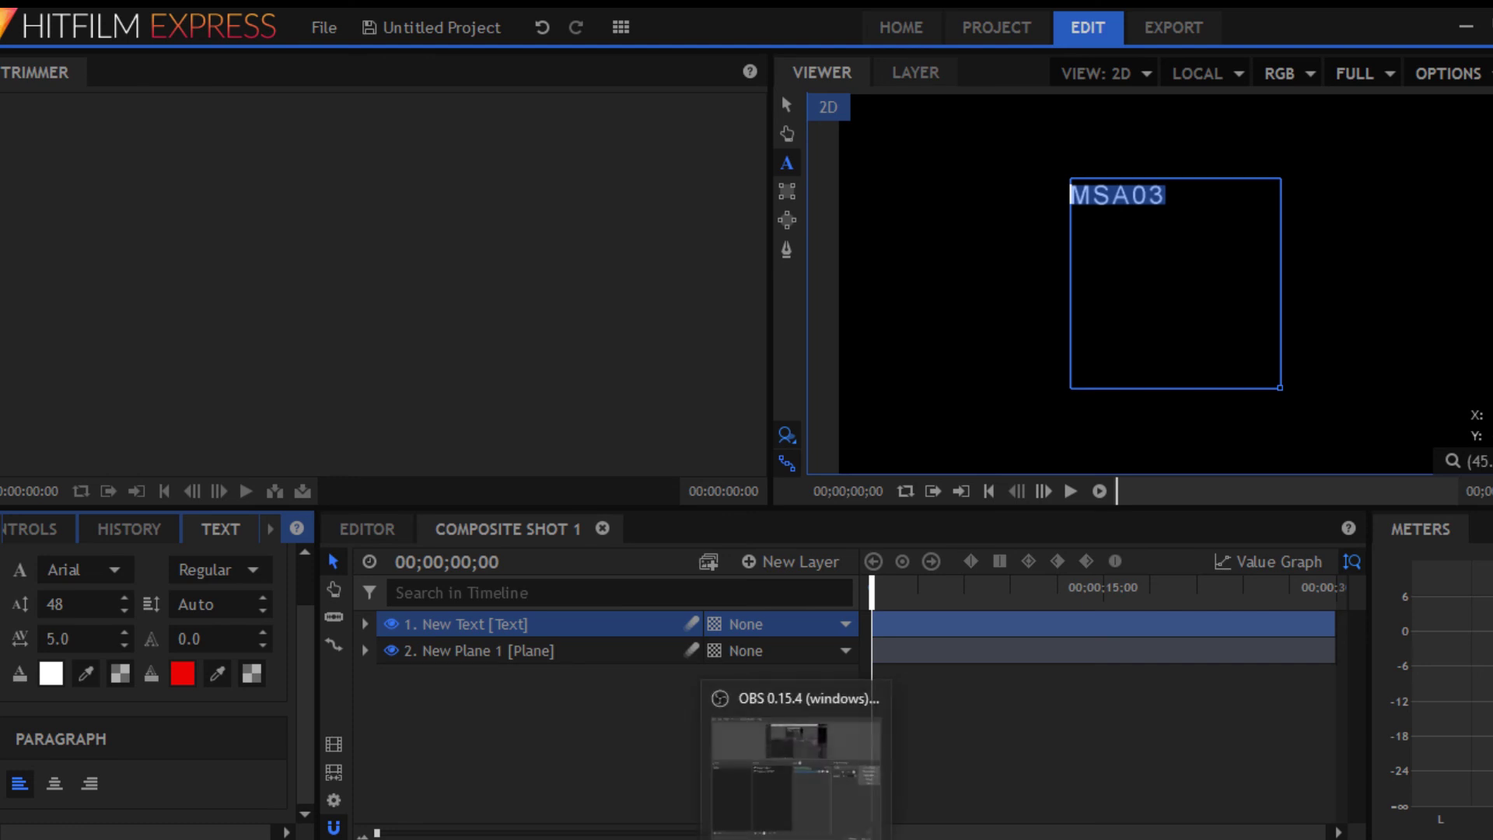